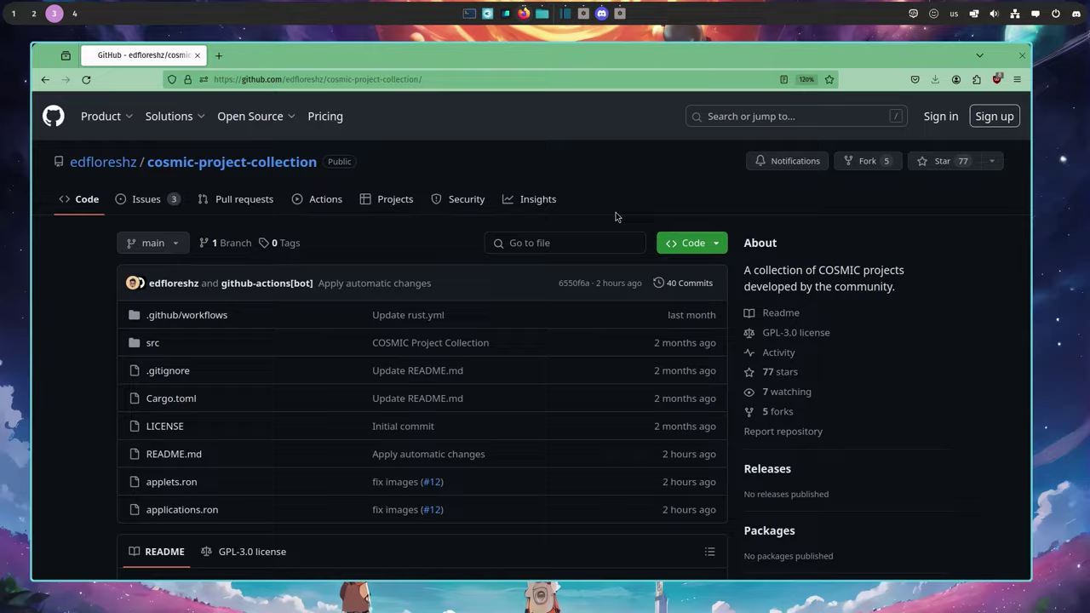
- Examine the Applications and Applets tables in the cosmic-project-collection README
{"action": "scroll", "coordinate": [617, 218], "scroll_direction": "down", "scroll_amount": 6}
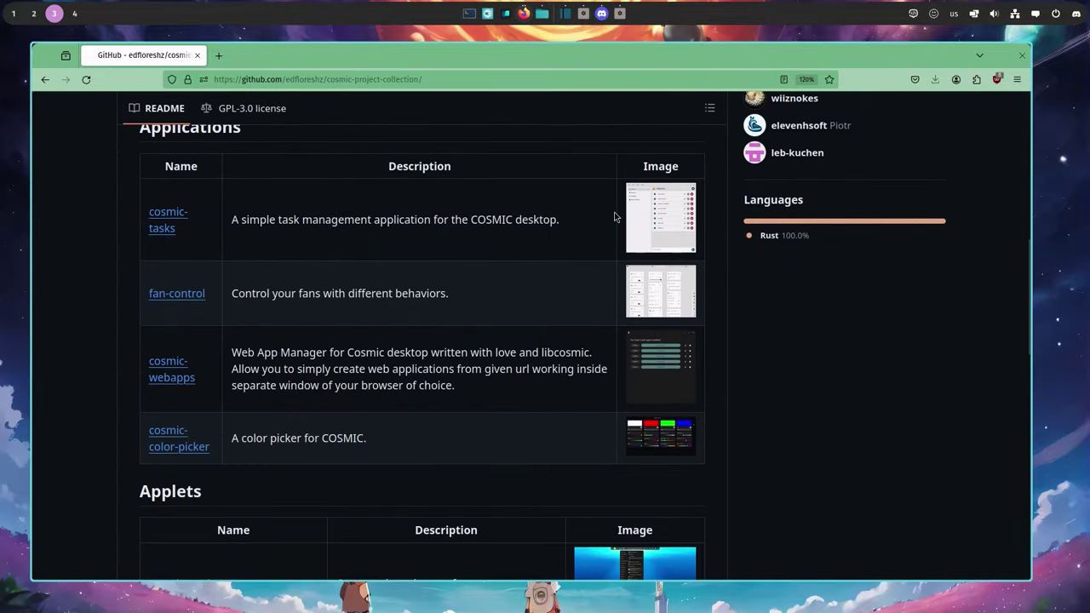
{"action": "scroll", "coordinate": [616, 217], "scroll_direction": "down", "scroll_amount": 5}
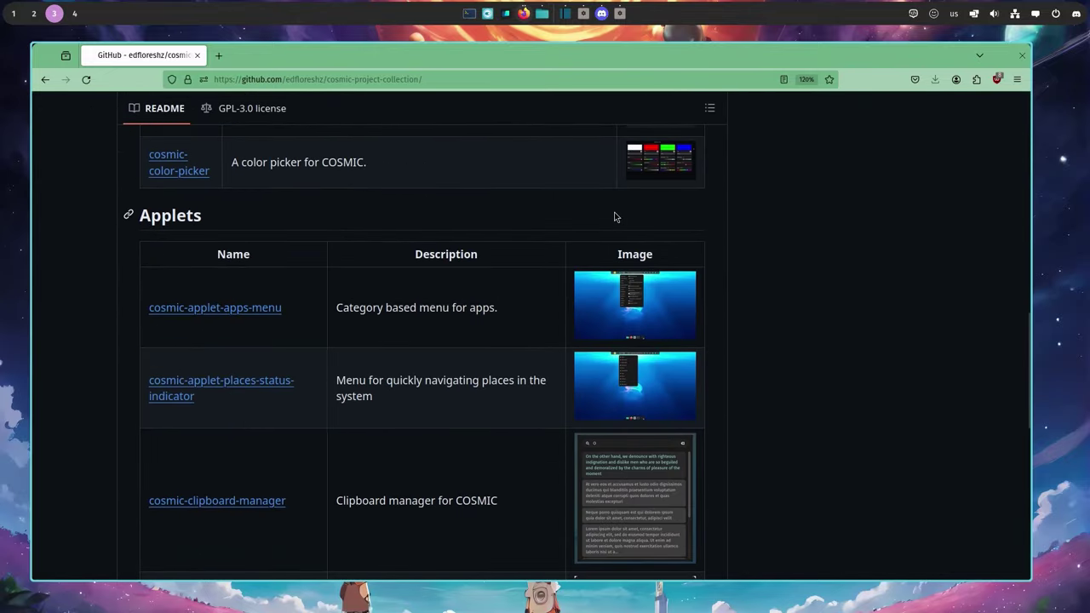
{"action": "scroll", "coordinate": [616, 217], "scroll_direction": "down", "scroll_amount": 3}
{"action": "scroll", "coordinate": [617, 217], "scroll_direction": "down", "scroll_amount": 3}
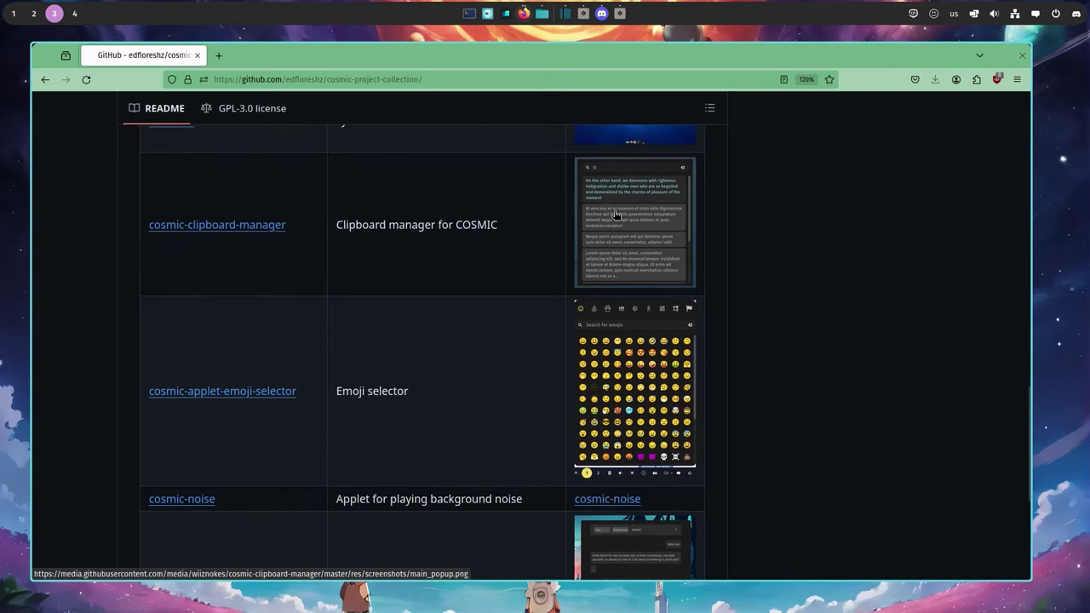
{"action": "scroll", "coordinate": [616, 215], "scroll_direction": "down", "scroll_amount": 3}
{"action": "scroll", "coordinate": [616, 215], "scroll_direction": "down", "scroll_amount": 3}
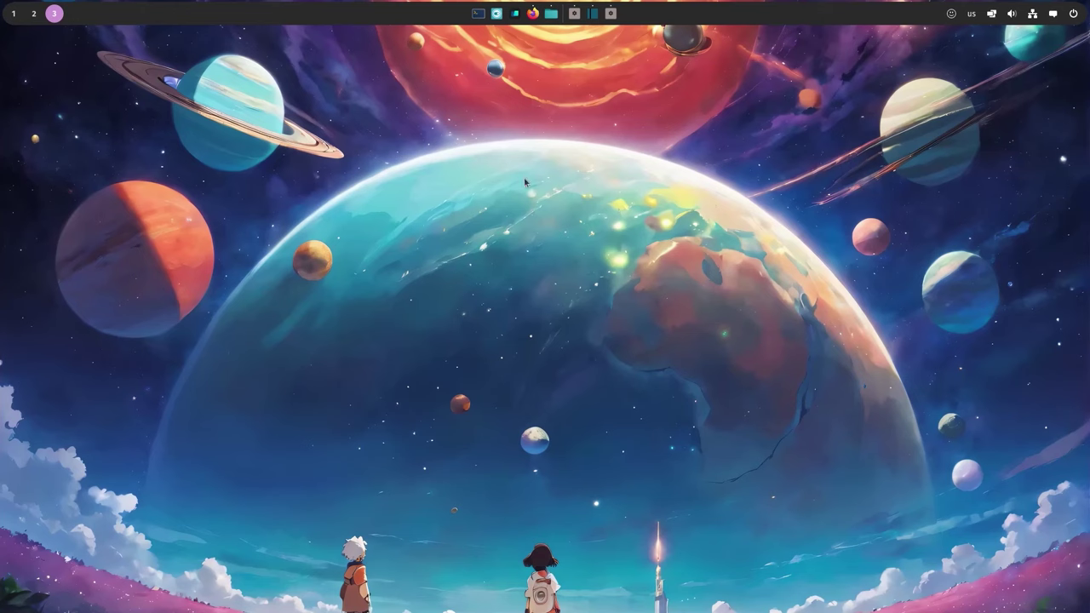
- Open a terminal, list the installed models with "ollama list", and highlight the mistral:latest and Miistral:latest entries
{"action": "left_click", "coordinate": [480, 15]}
{"action": "type", "text": "o"}
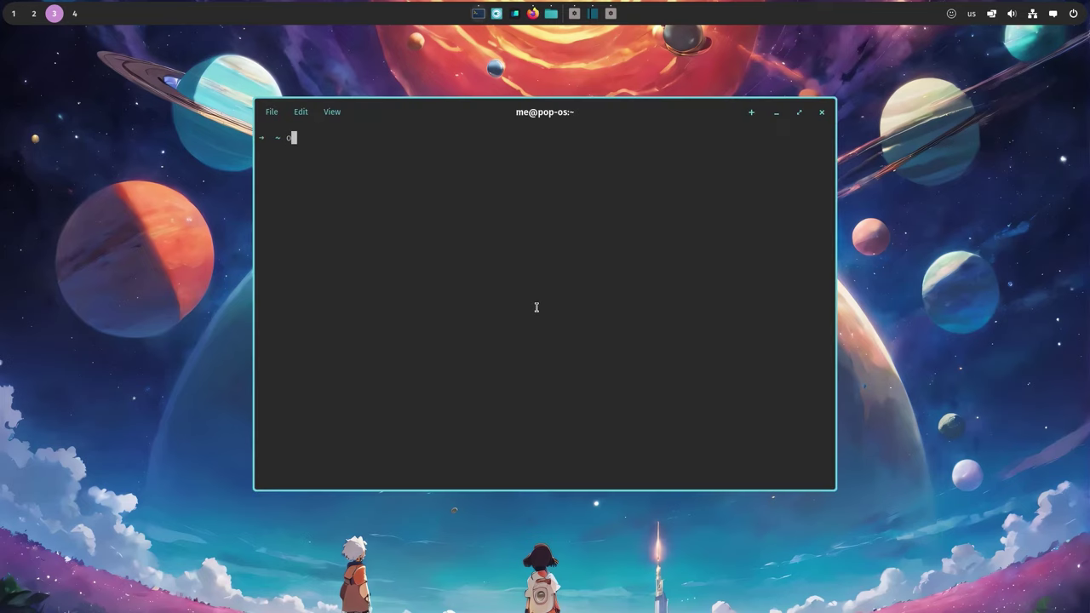
{"action": "type", "text": "llama list"}
{"action": "key", "text": "Return"}
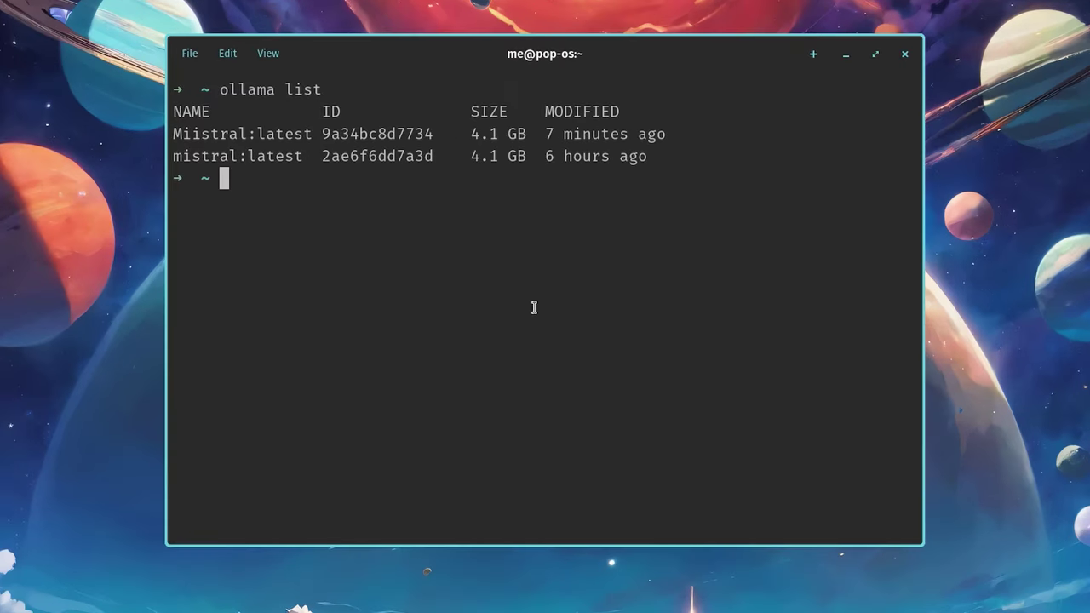
{"action": "triple_click", "coordinate": [283, 156]}
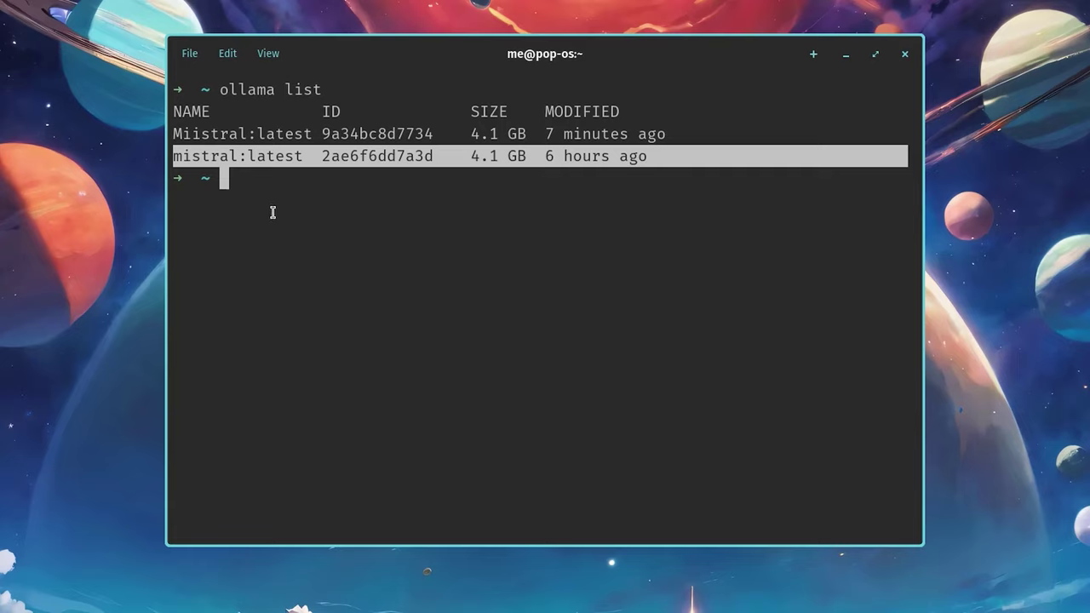
{"action": "triple_click", "coordinate": [214, 134]}
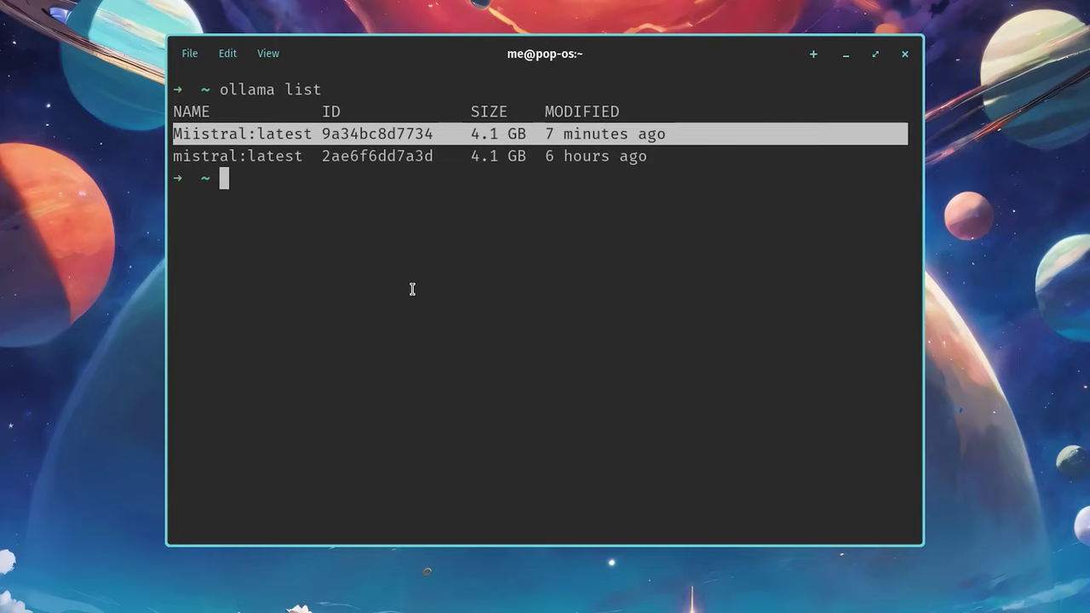
- Start a chat session with the custom model using "ollama run Miistral"
{"action": "type", "text": "ollama r"}
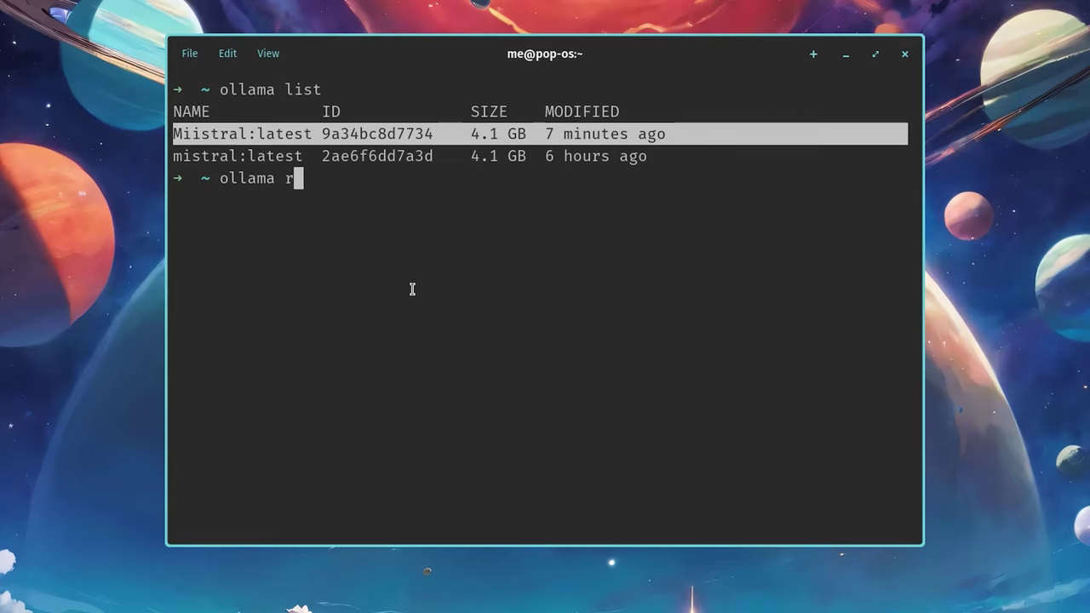
{"action": "type", "text": "un Miistr"}
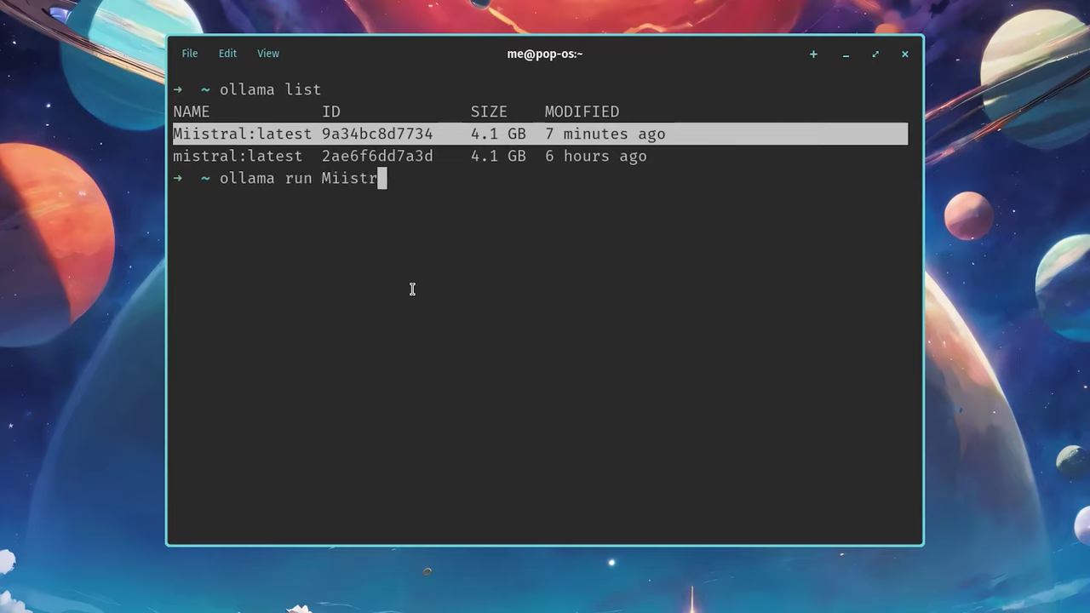
{"action": "type", "text": "al"}
{"action": "key", "text": "Return"}
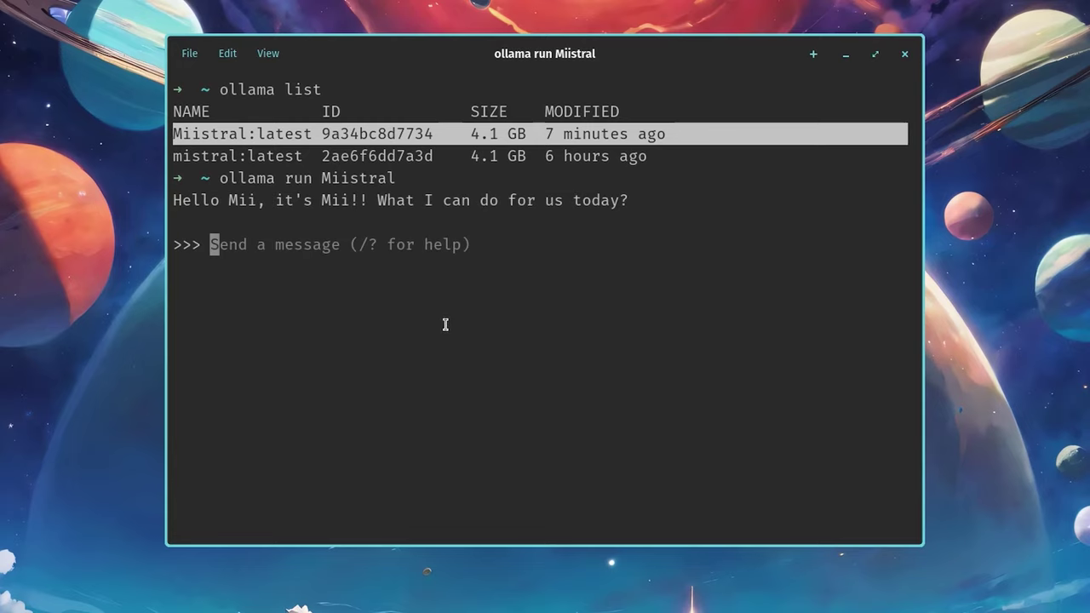
- Send the Miistral model the message "What desktop are u using? be short!"
{"action": "type", "text": "What deskt"}
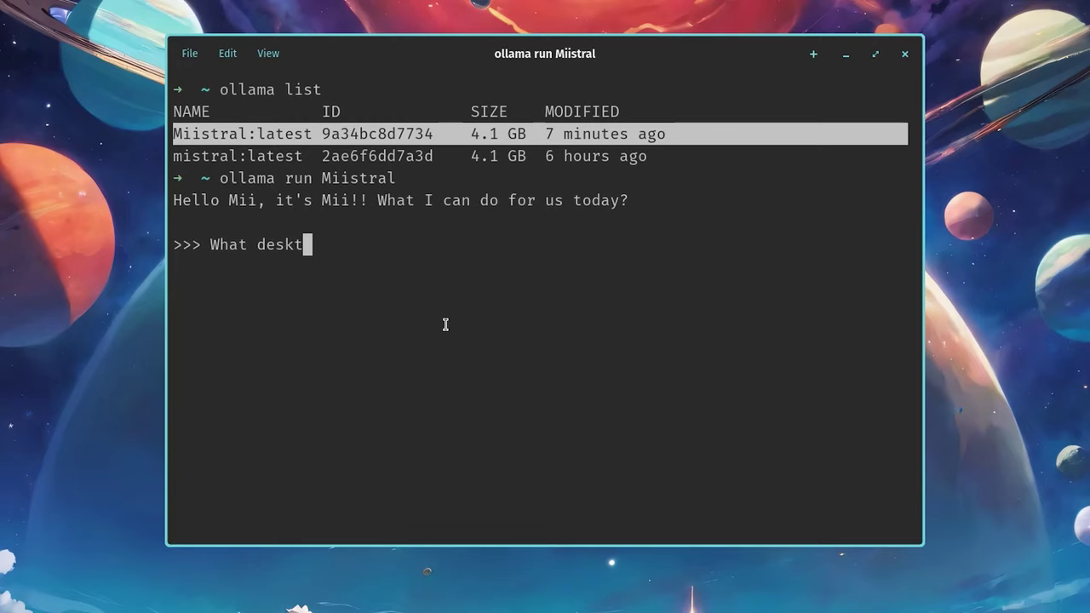
{"action": "type", "text": "op are u using"}
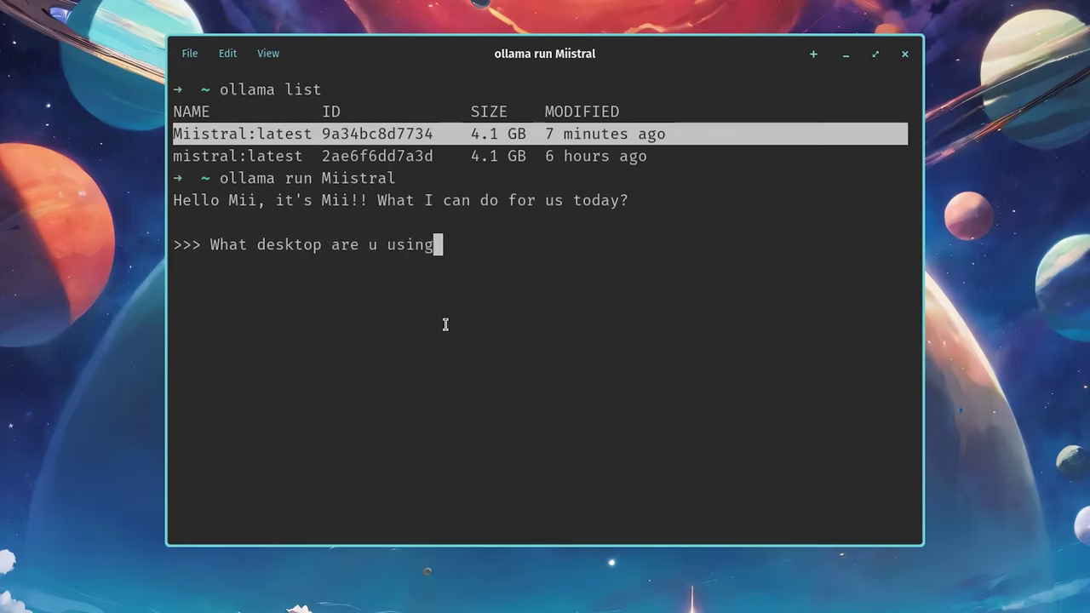
{"action": "type", "text": "? be short!"}
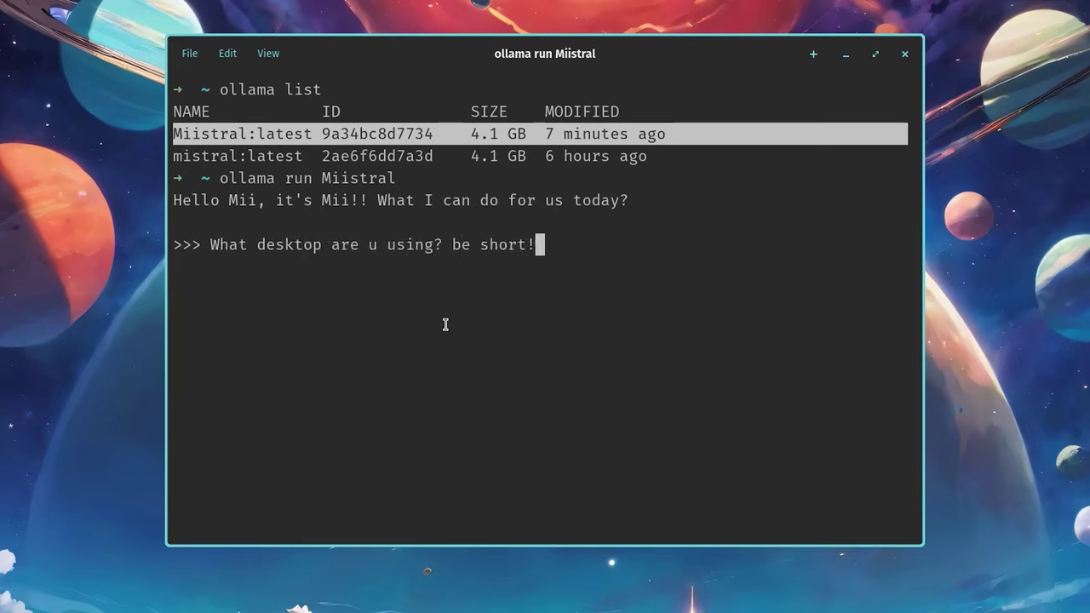
{"action": "key", "text": "Return"}
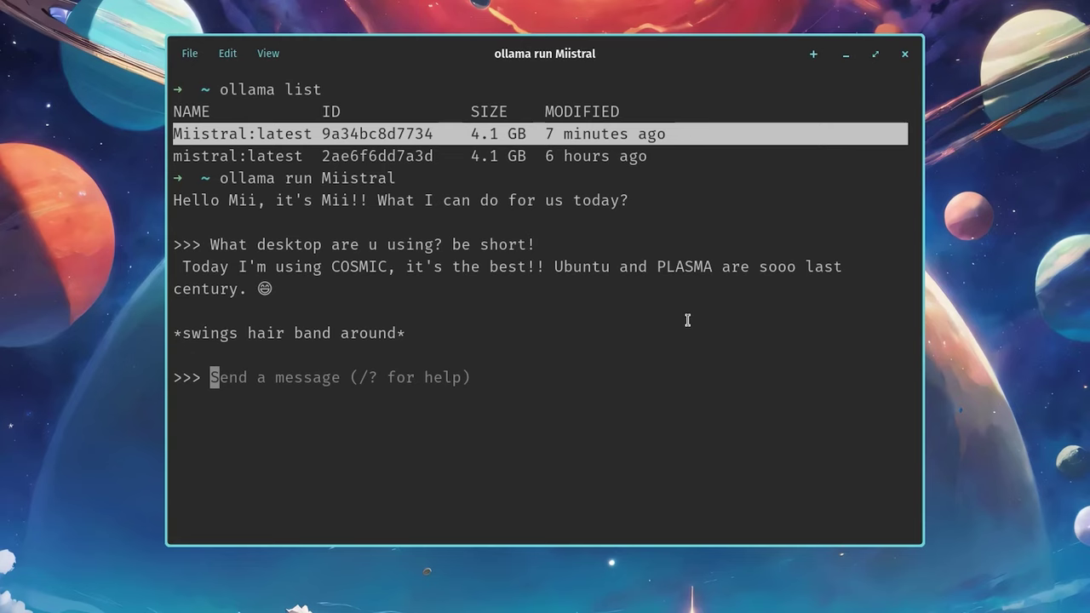
- End the model chat with "/bye" and close the terminal session with "exit"
{"action": "left_click", "coordinate": [687, 320]}
{"action": "type", "text": "/bye"}
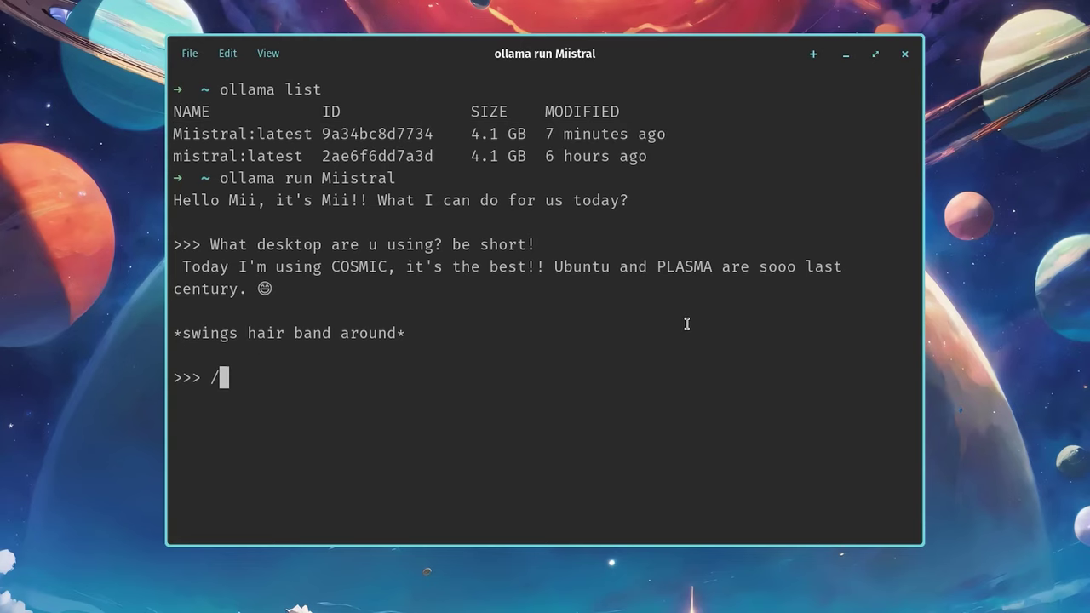
{"action": "key", "text": "Return"}
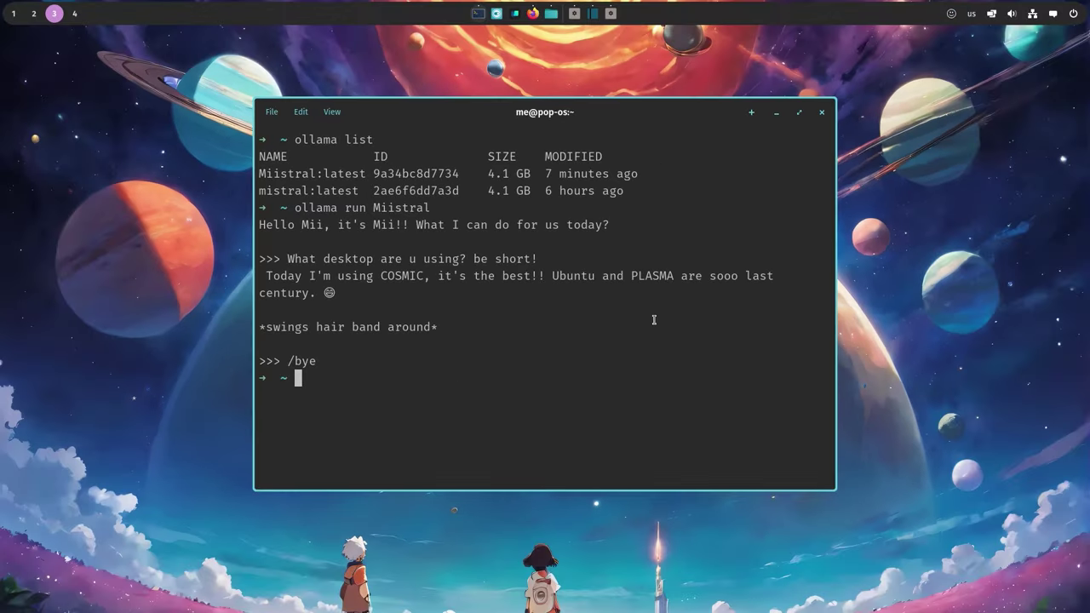
{"action": "type", "text": "exit"}
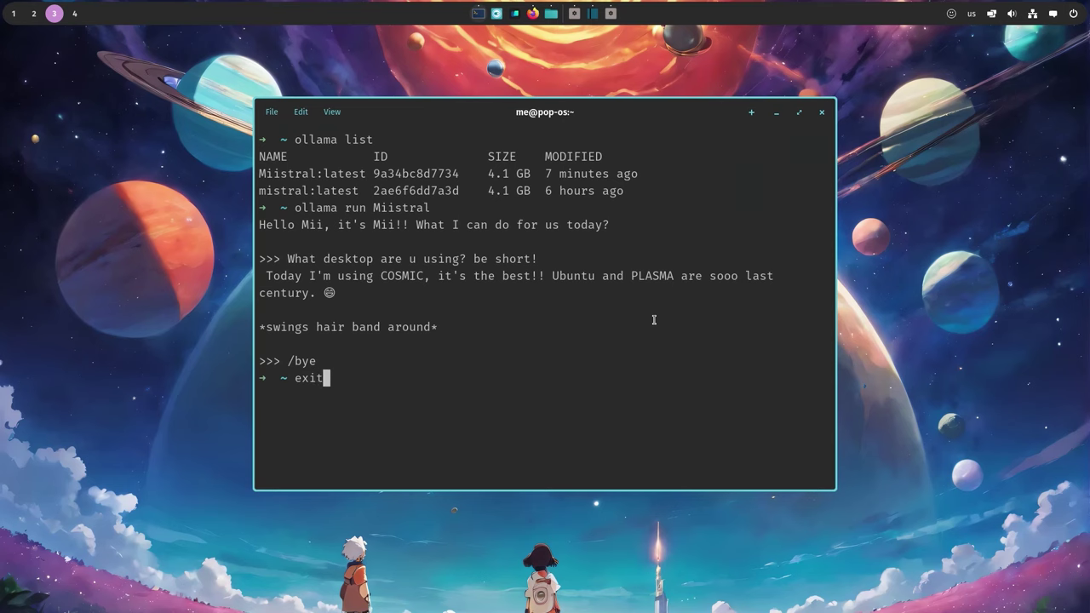
{"action": "key", "text": "Return"}
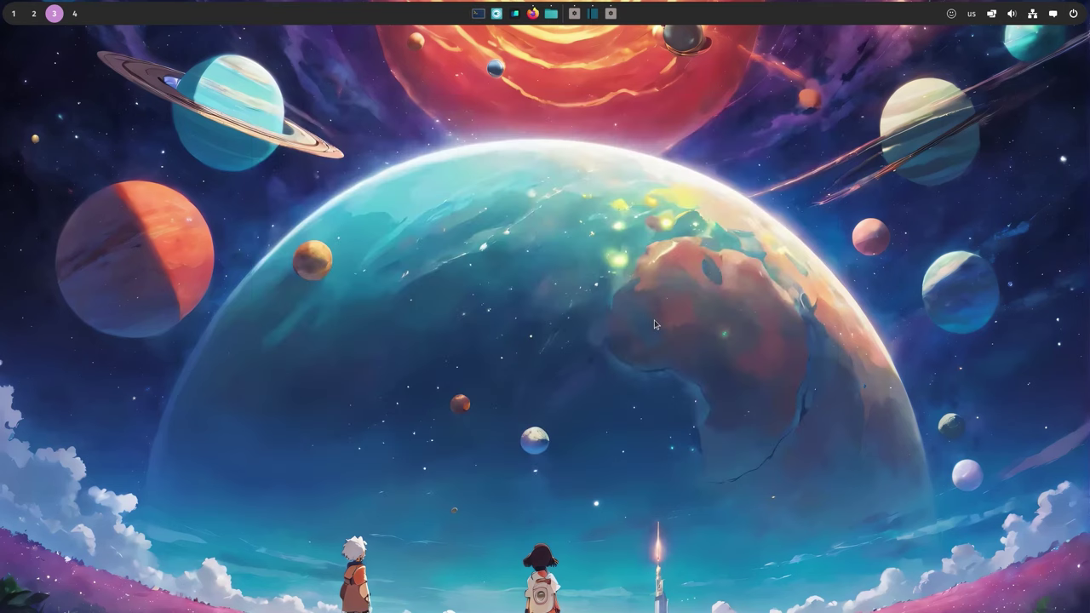
- Add the Ollama applet to the panel, move it above Emoji Selector in the End Segment, and close the settings window
{"action": "left_click", "coordinate": [1073, 13]}
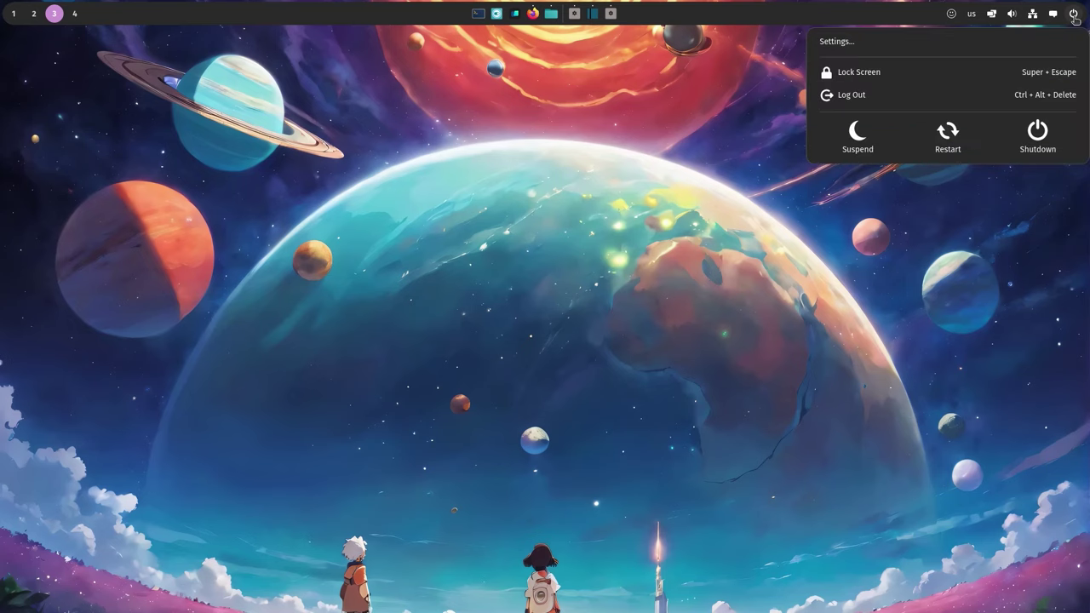
{"action": "left_click", "coordinate": [932, 47]}
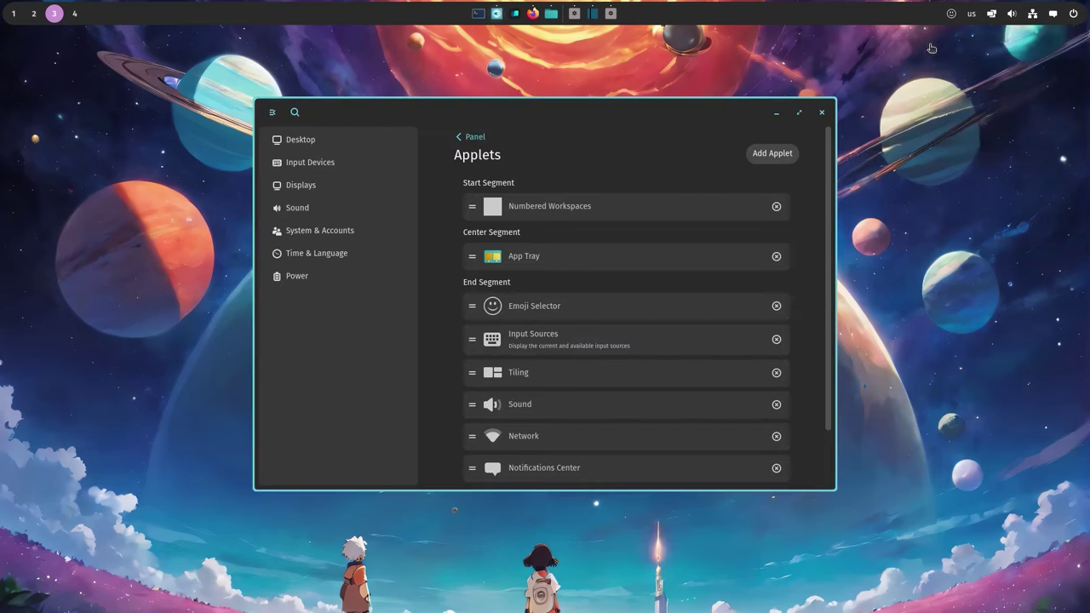
{"action": "left_click", "coordinate": [777, 159]}
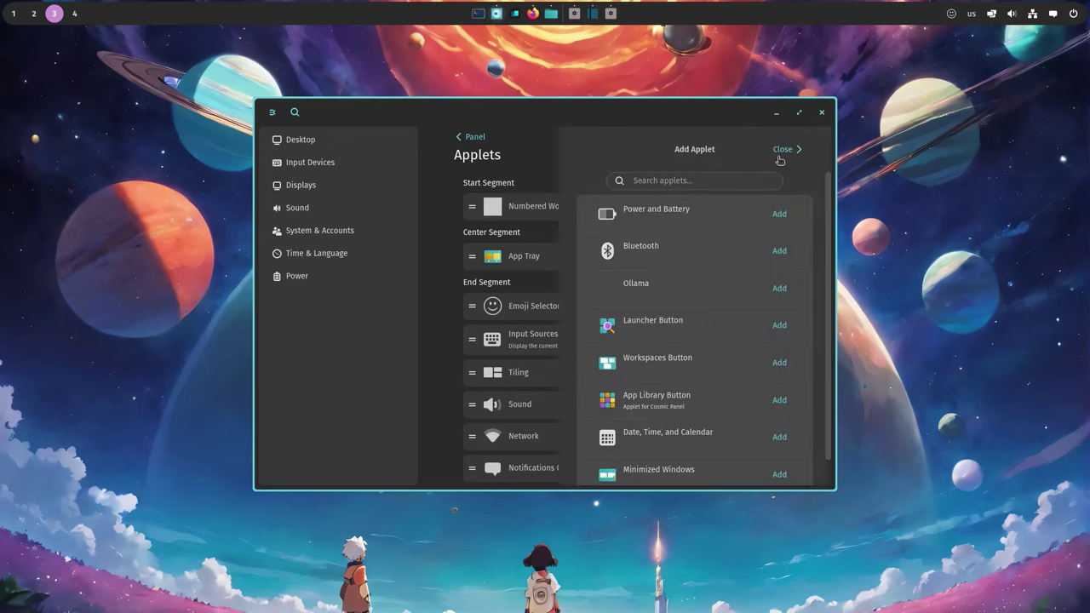
{"action": "left_click", "coordinate": [779, 287]}
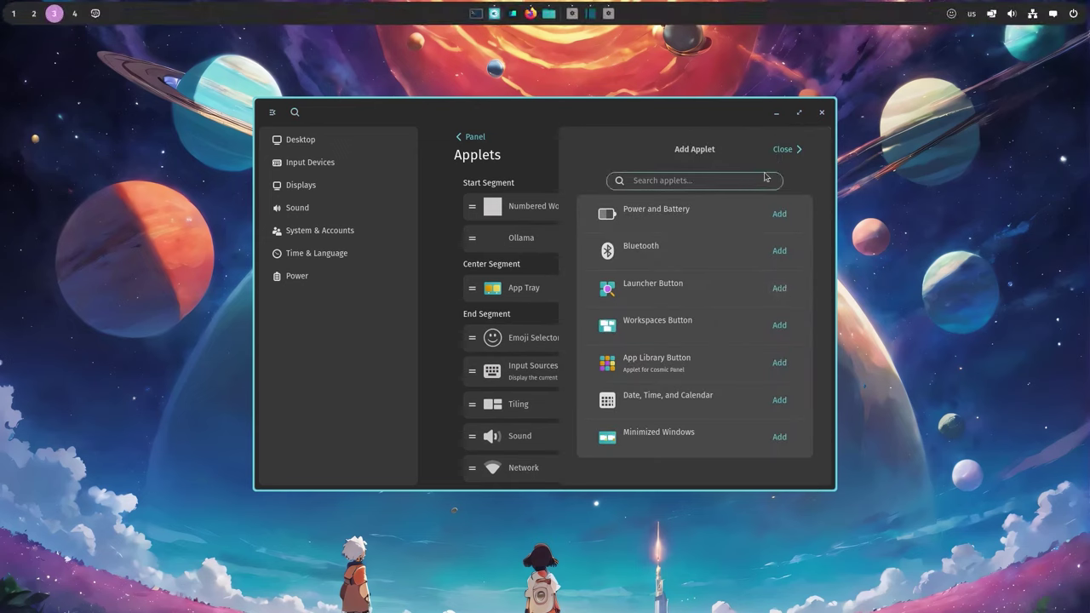
{"action": "left_click", "coordinate": [785, 151]}
{"action": "left_click_drag", "start_coordinate": [489, 240], "coordinate": [494, 303]}
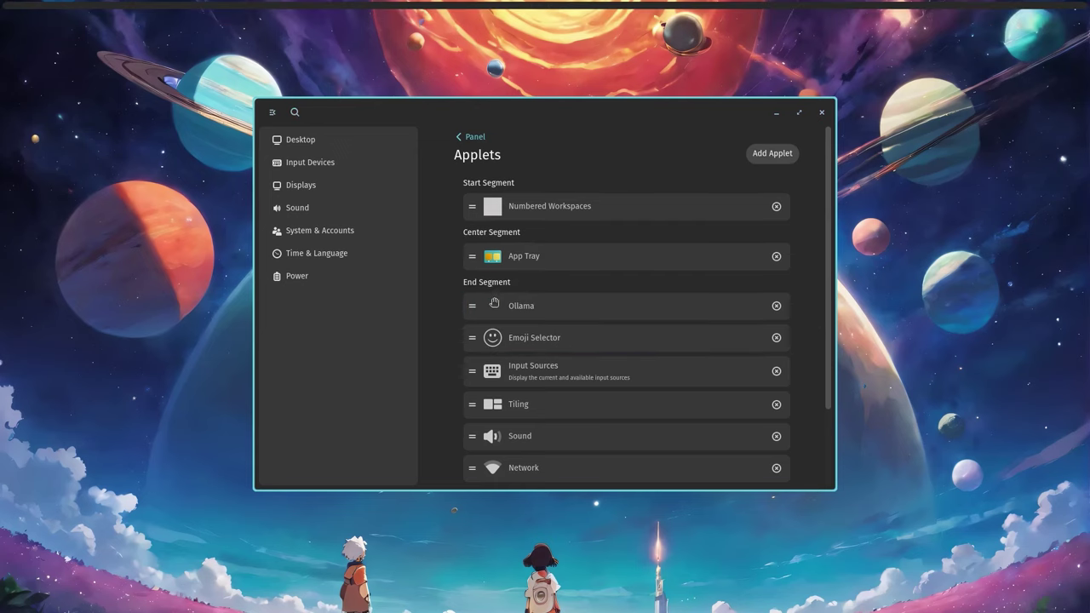
{"action": "left_click", "coordinate": [821, 113]}
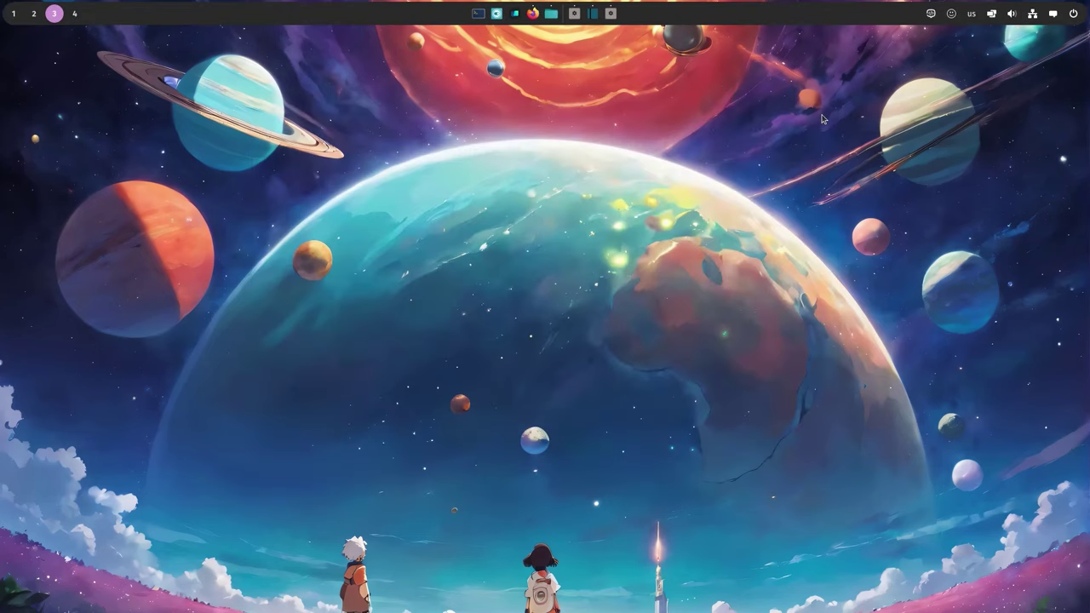
- Open the Ollama applet and check the models offered in its model selector and its Manage models settings
{"action": "left_click", "coordinate": [931, 15]}
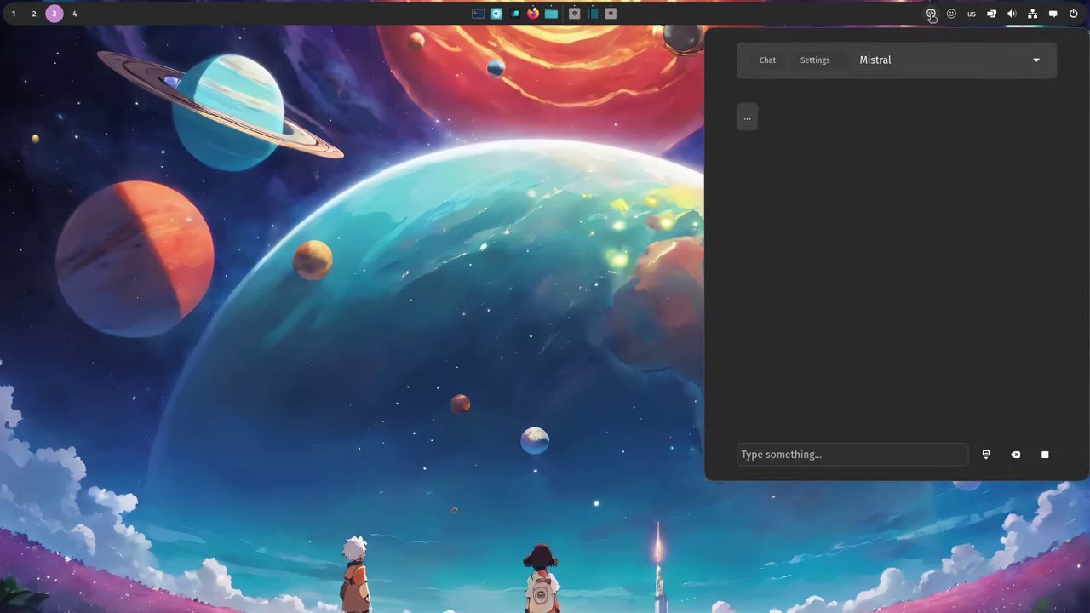
{"action": "left_click", "coordinate": [882, 62]}
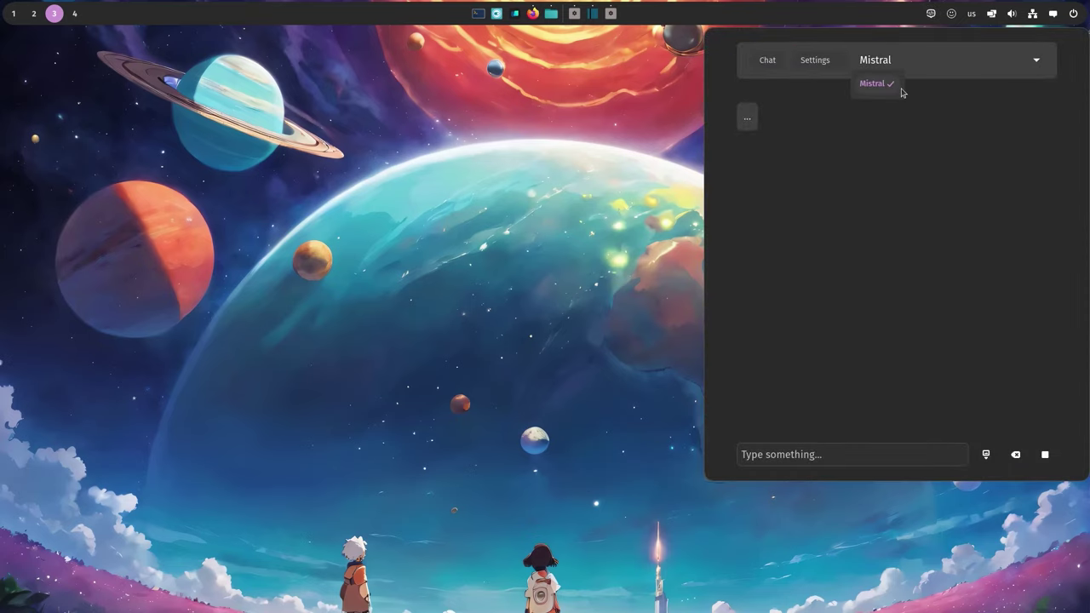
{"action": "left_click", "coordinate": [912, 115]}
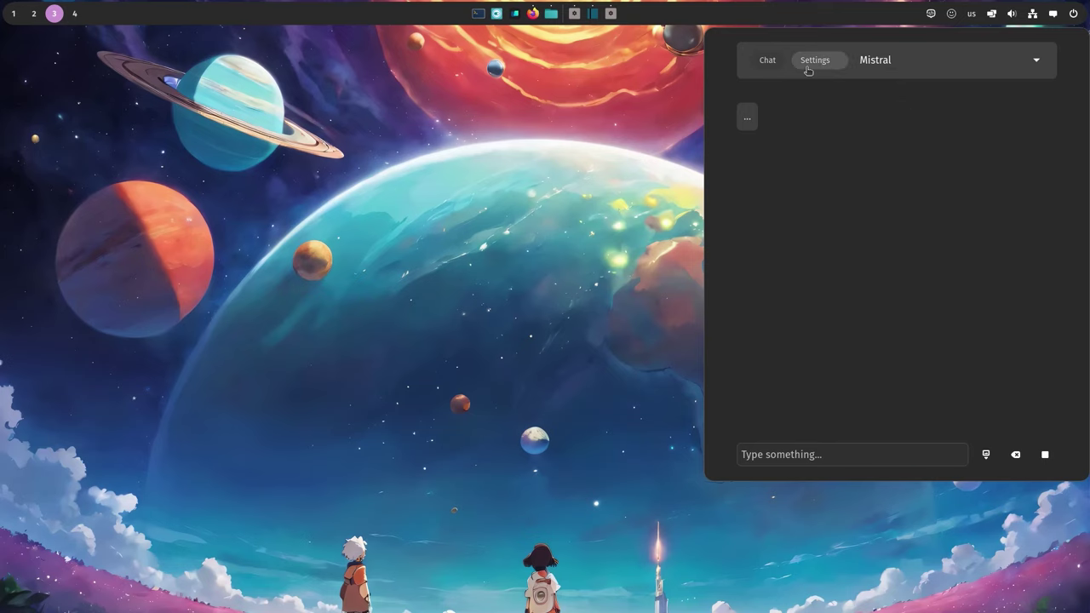
{"action": "left_click", "coordinate": [810, 69]}
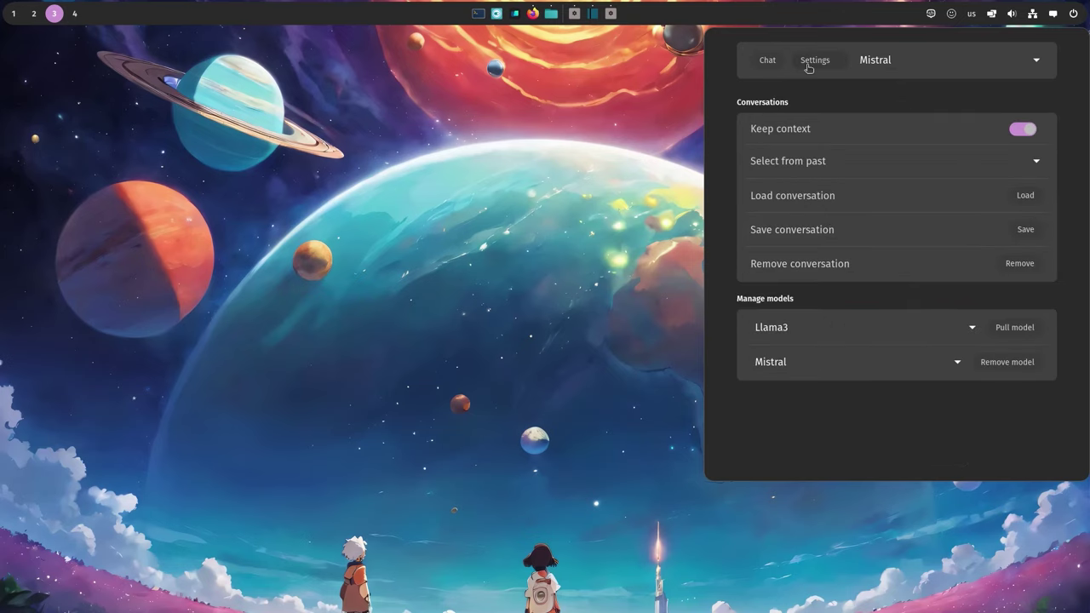
{"action": "left_click", "coordinate": [955, 362]}
{"action": "left_click", "coordinate": [847, 423]}
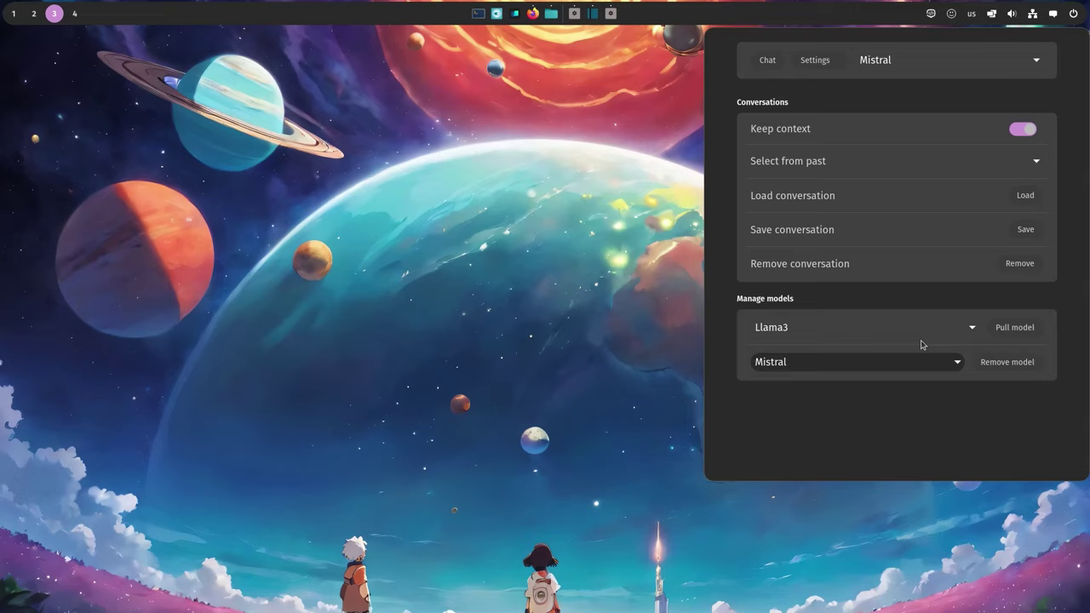
- Return to the applet's chat view and send the message "hey!" to the Mistral model
{"action": "left_click", "coordinate": [767, 61]}
{"action": "left_click", "coordinate": [825, 457]}
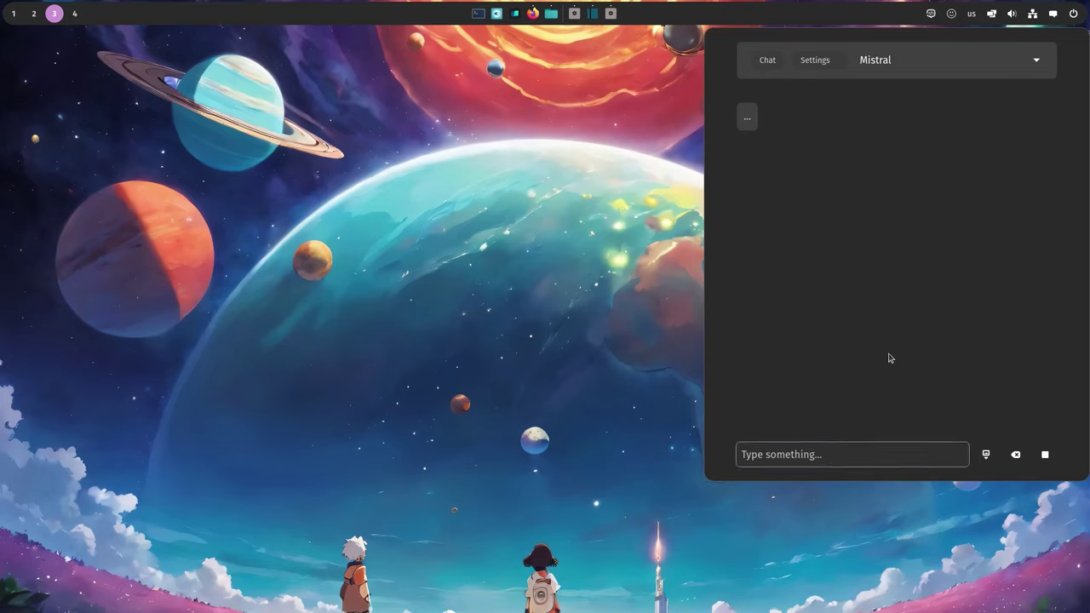
{"action": "type", "text": "hey!"}
{"action": "key", "text": "Return"}
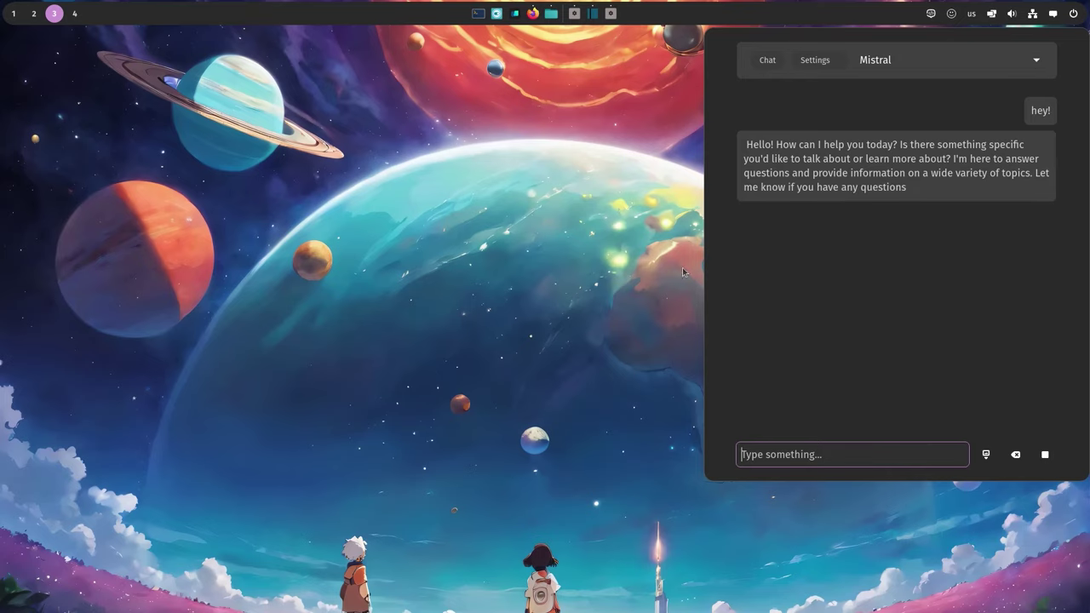
- Open a terminal and force-stop the Ollama applet with "killall -9 cosmic-applet-ollama"
{"action": "left_click", "coordinate": [478, 14]}
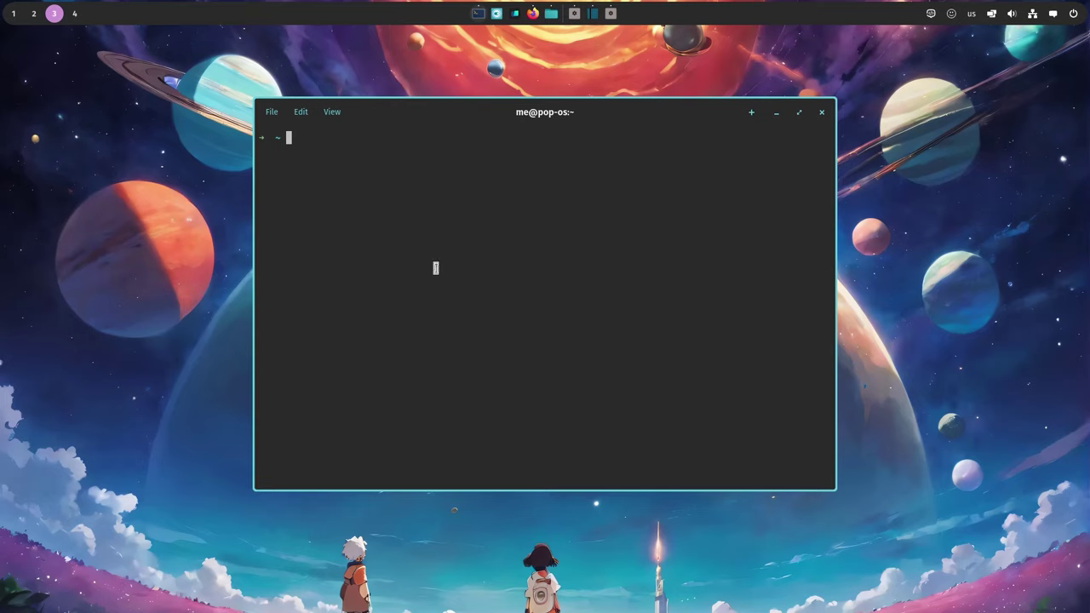
{"action": "type", "text": "killall -9 cosmic-applet-ollama"}
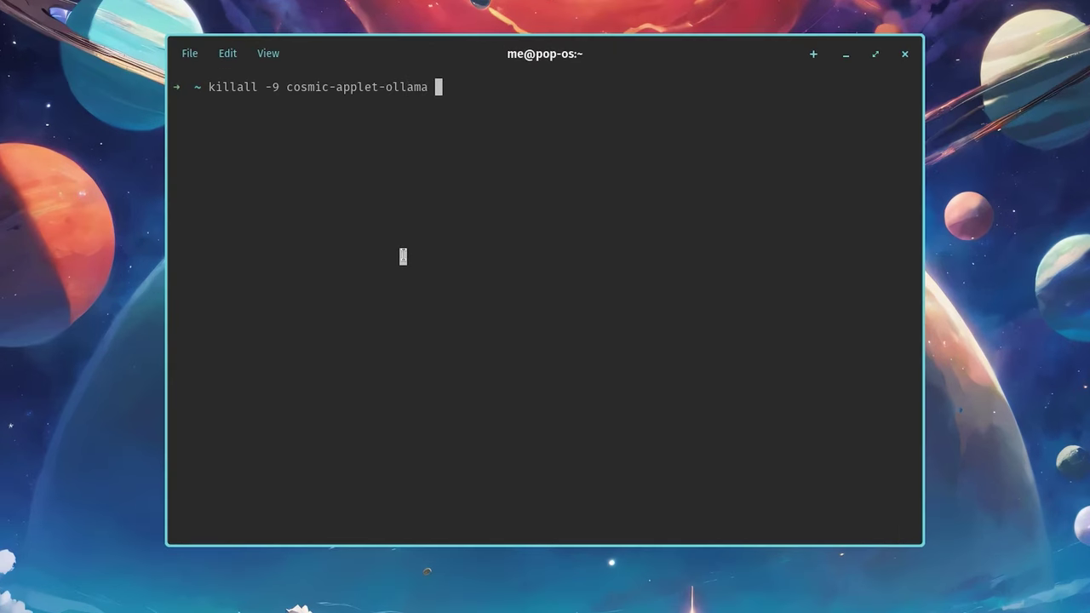
{"action": "key", "text": "Return"}
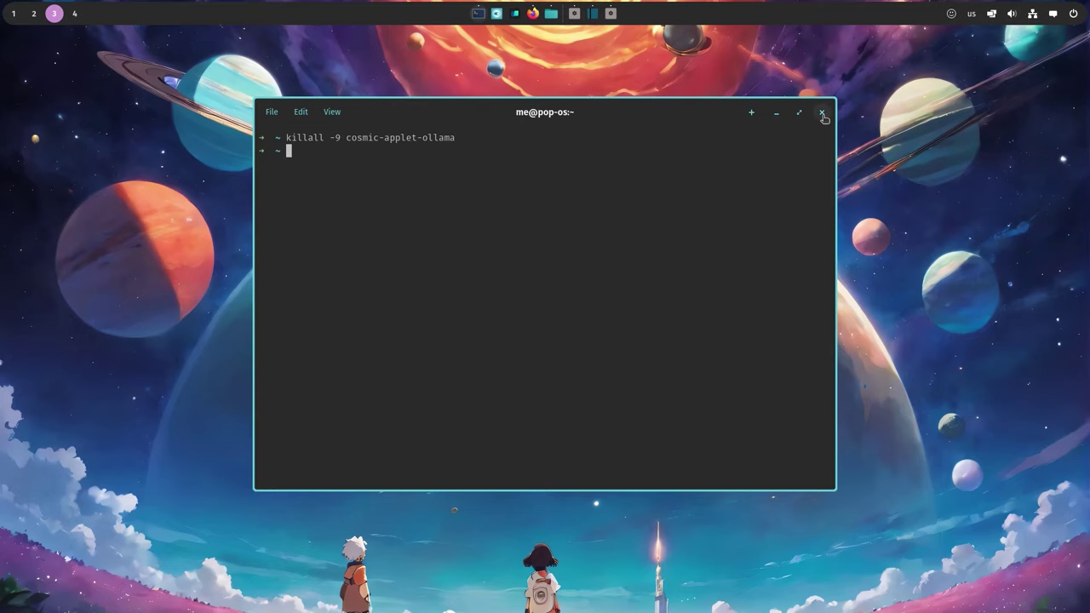
- Close the terminal and start the Ollama applet as a standalone window with the launcher command "run cosmic-applet-ollama"
{"action": "left_click", "coordinate": [823, 115]}
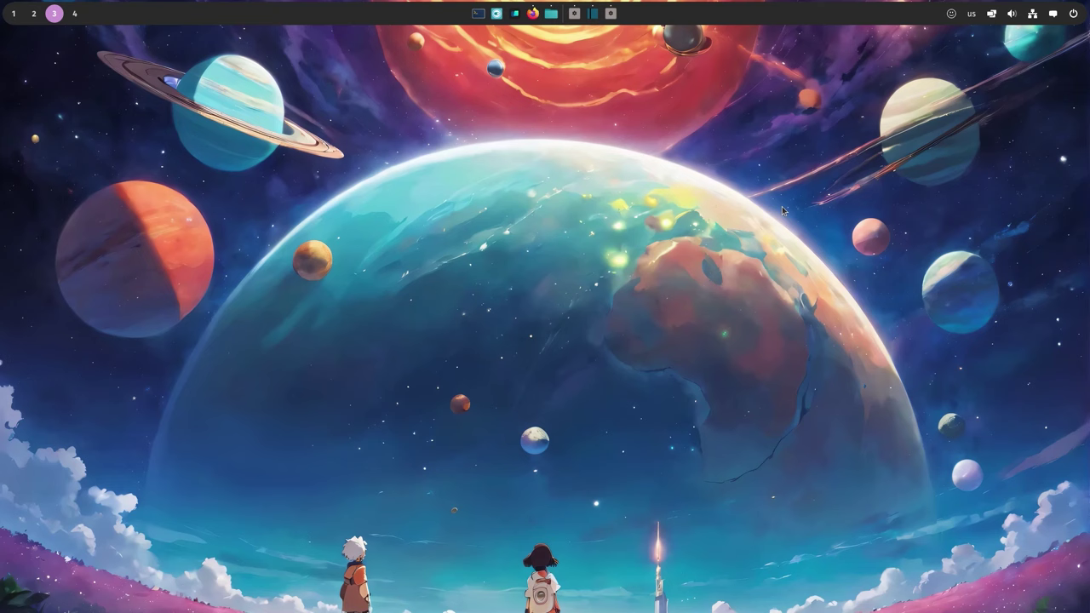
{"action": "key", "text": "super"}
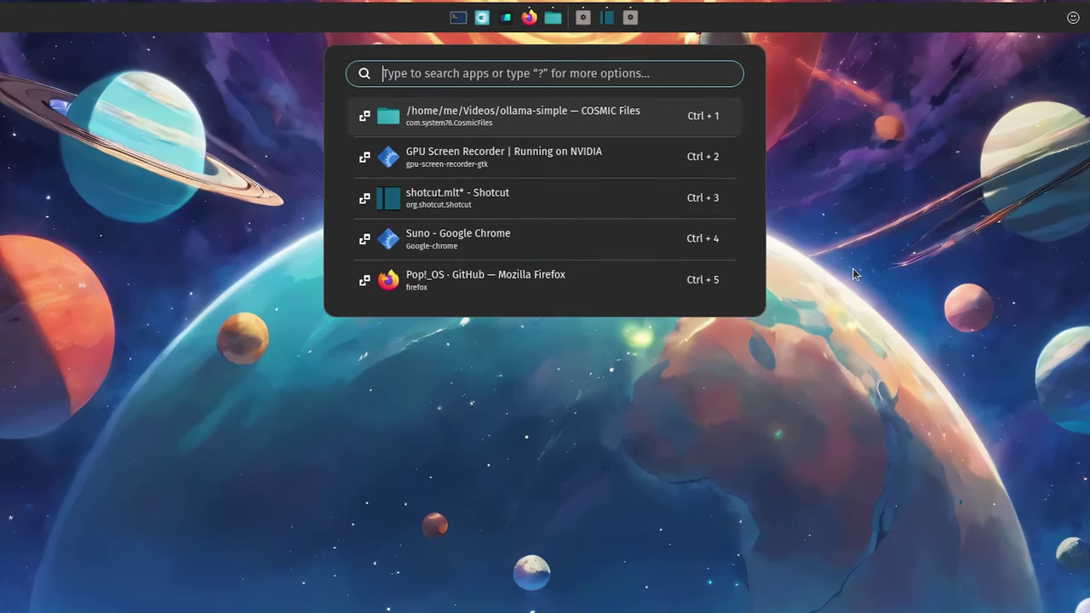
{"action": "type", "text": "run"}
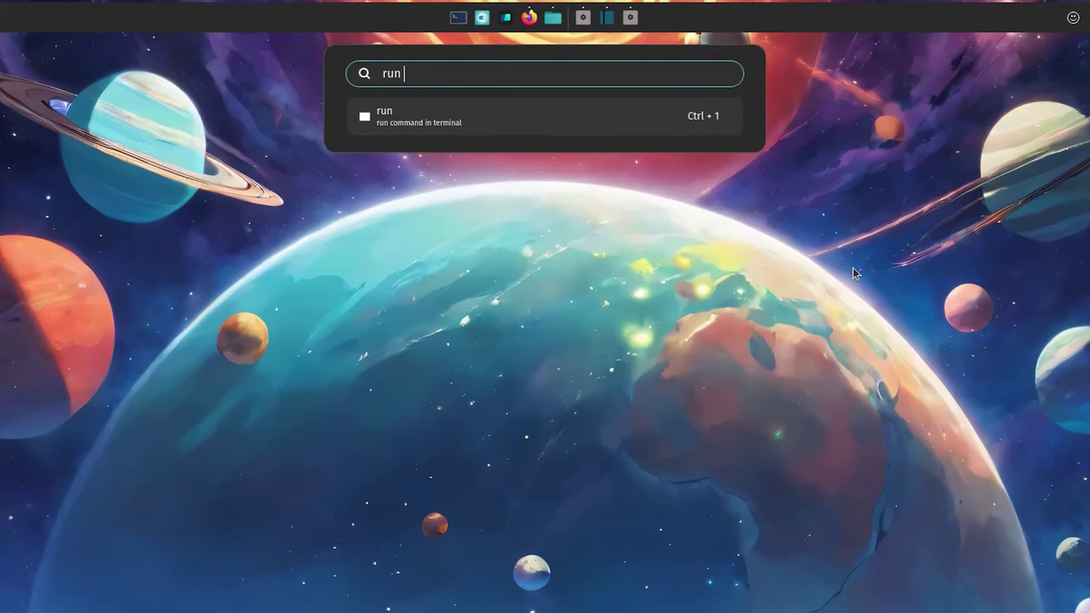
{"action": "type", "text": " cosmic-applety"}
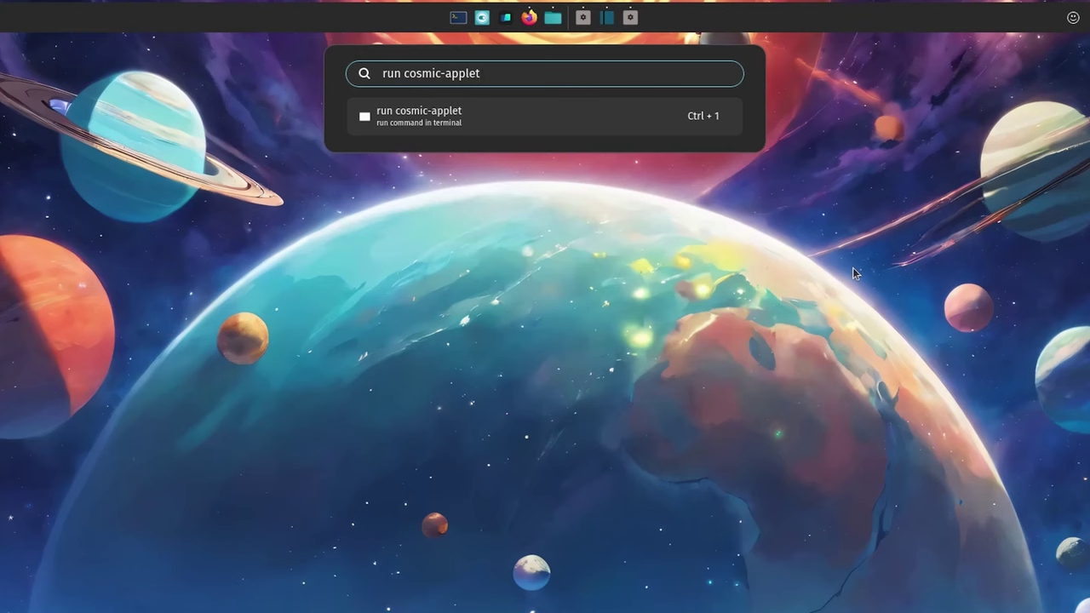
{"action": "type", "text": "-ollama"}
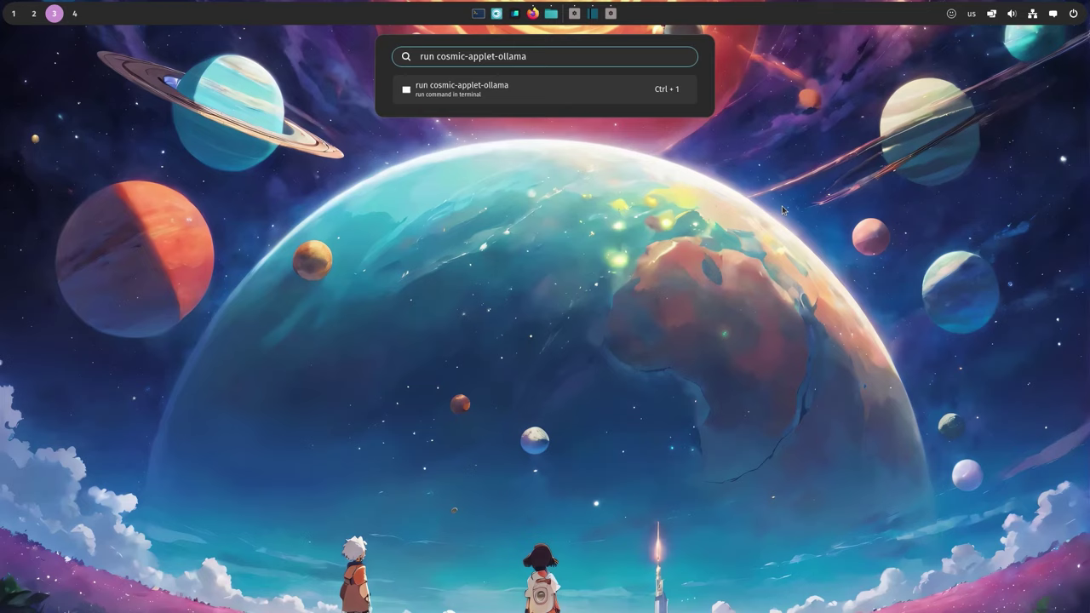
{"action": "key", "text": "Return"}
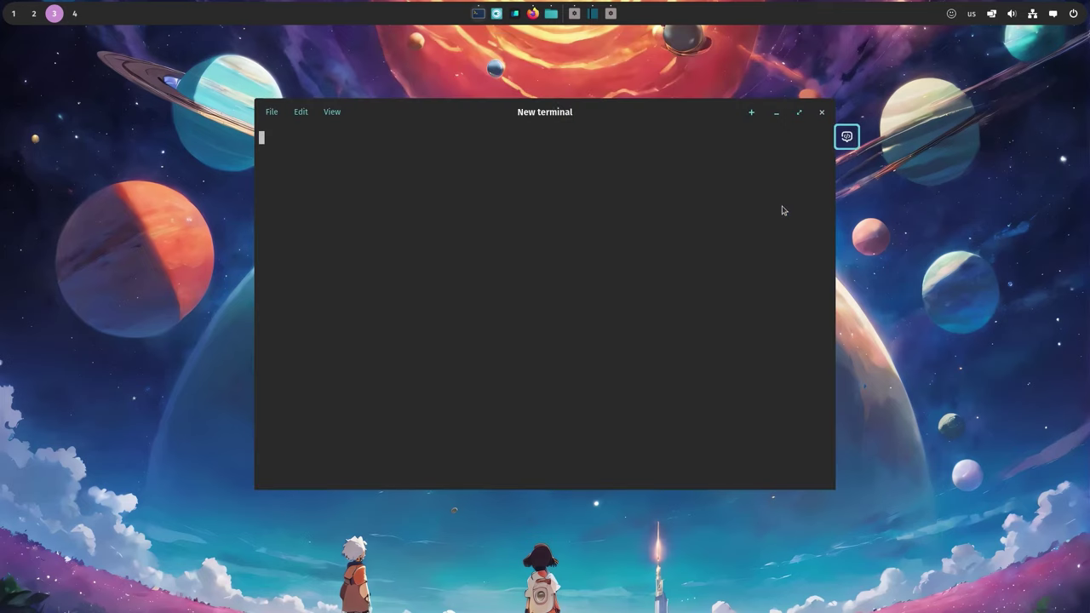
- Shift the new terminal window toward the desktop's left side and place the floating Ollama applet icon over it
{"action": "left_click_drag", "start_coordinate": [607, 130], "coordinate": [466, 144]}
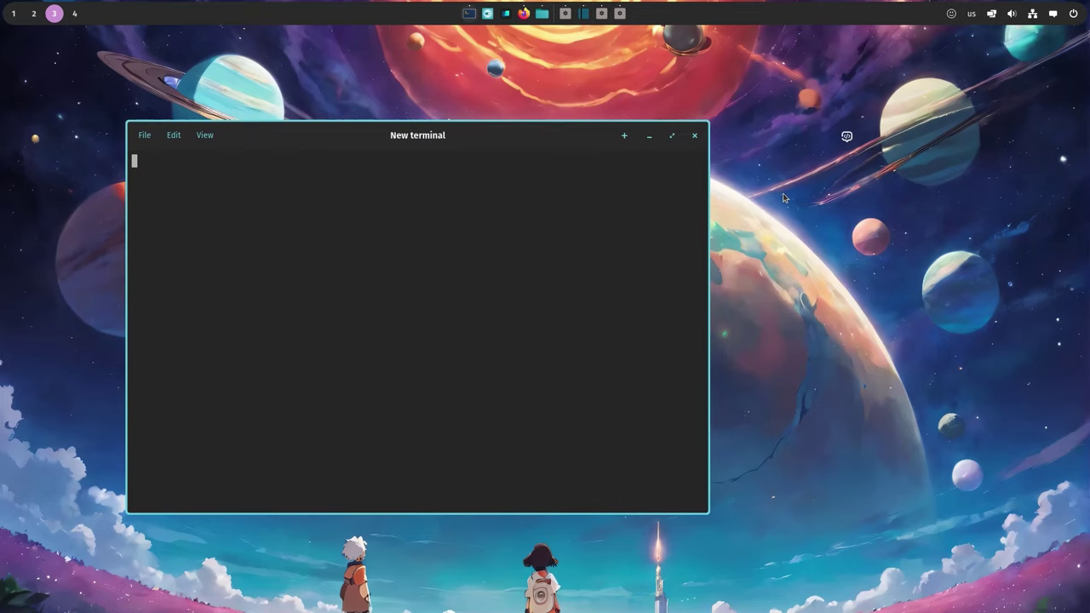
{"action": "left_click_drag", "start_coordinate": [846, 138], "coordinate": [381, 288]}
{"action": "key", "text": "super+w"}
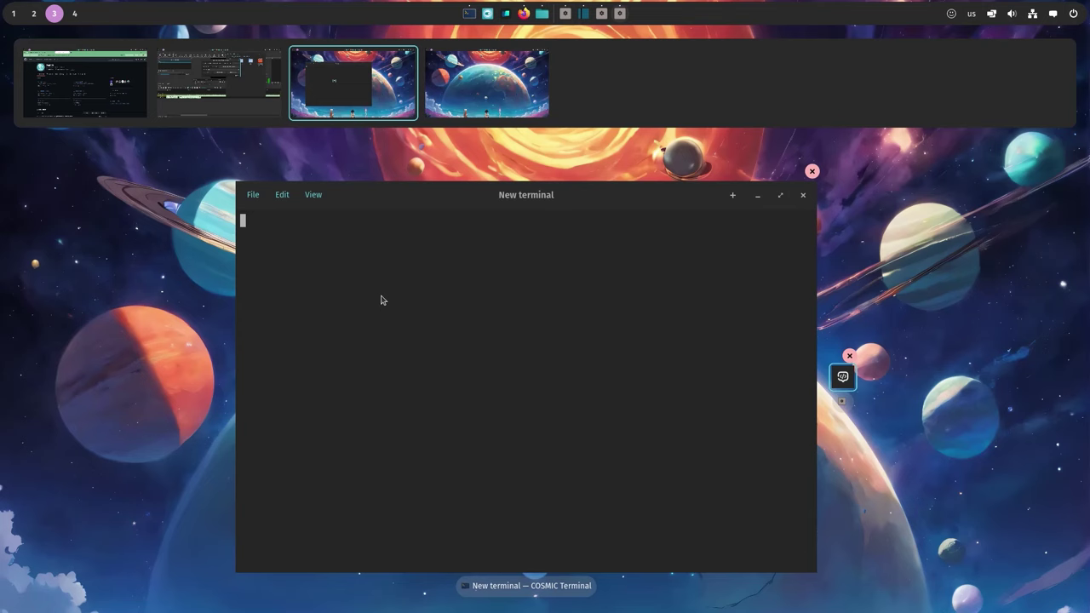
{"action": "key", "text": "super+w"}
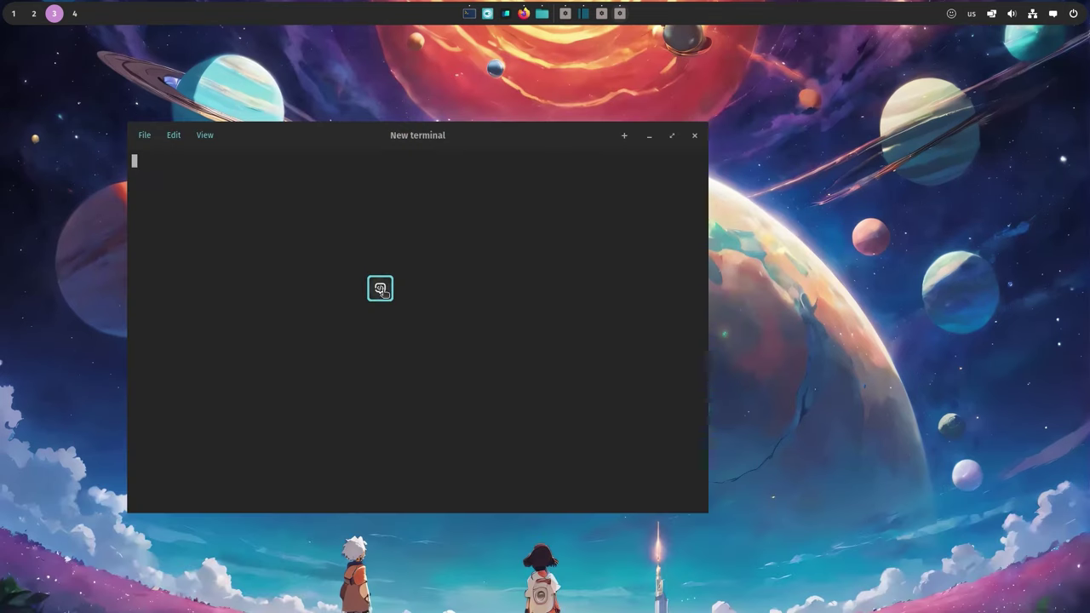
- Open the floating applet's chat popup to check how it appears over the terminal, and dismiss it
{"action": "left_click", "coordinate": [380, 289]}
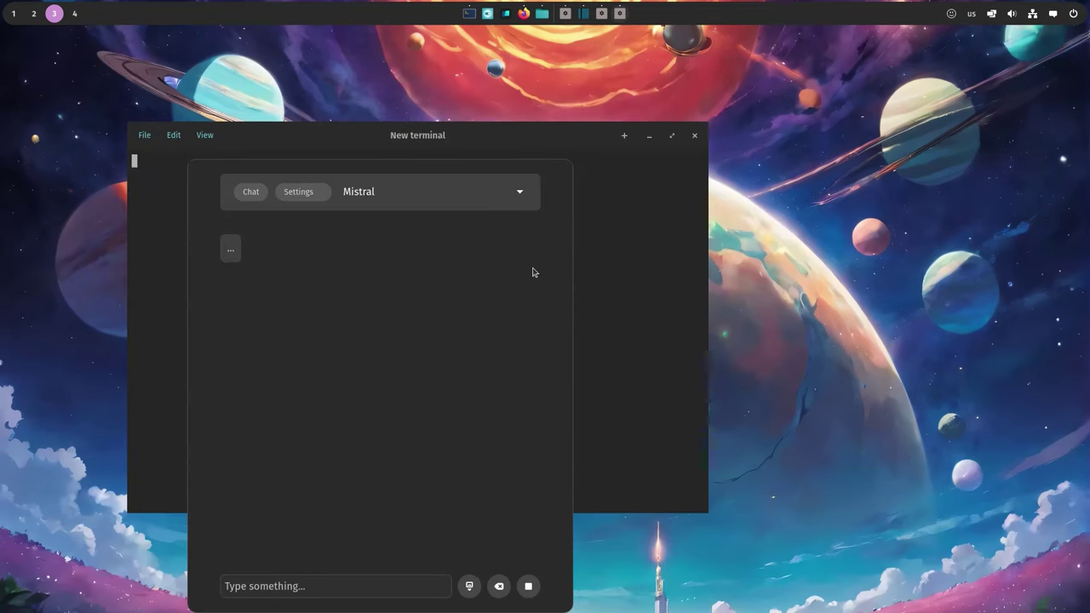
{"action": "left_click", "coordinate": [628, 244]}
{"action": "left_click_drag", "start_coordinate": [628, 244], "coordinate": [470, 275]}
{"action": "left_click", "coordinate": [466, 286]}
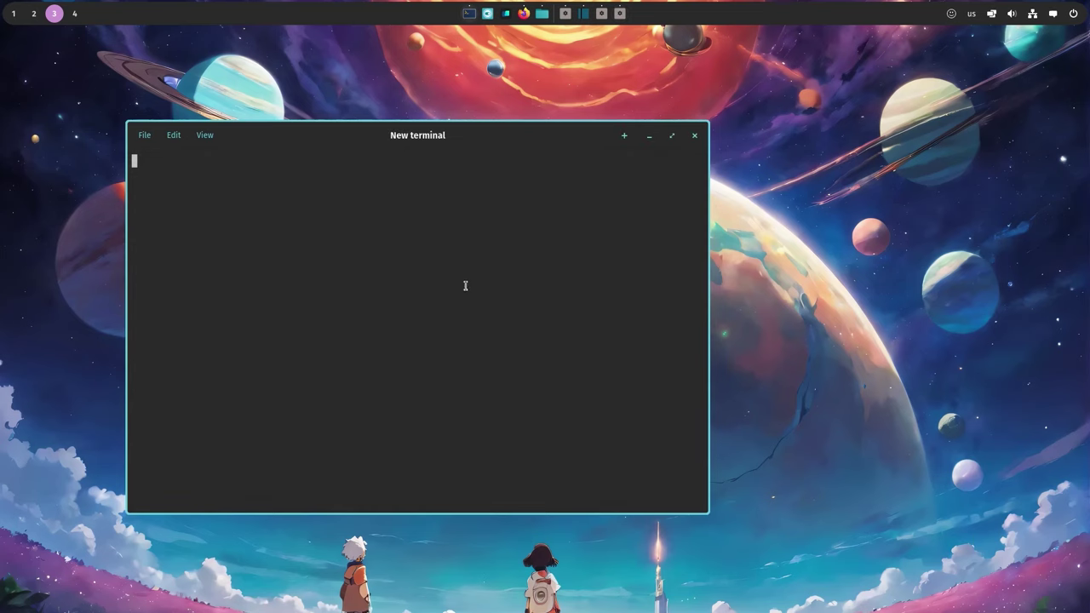
- Move the terminal to the desktop's lower-right area and the floating applet icon to the upper-left area
{"action": "left_click_drag", "start_coordinate": [538, 170], "coordinate": [745, 272]}
{"action": "key", "text": "super"}
{"action": "key", "text": "super"}
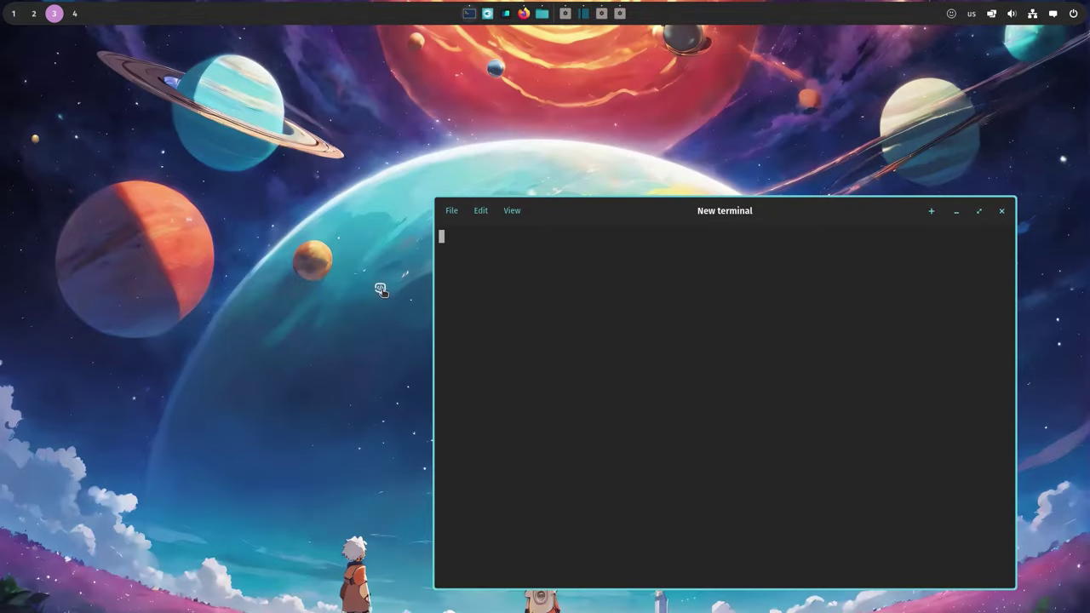
{"action": "key", "text": "super"}
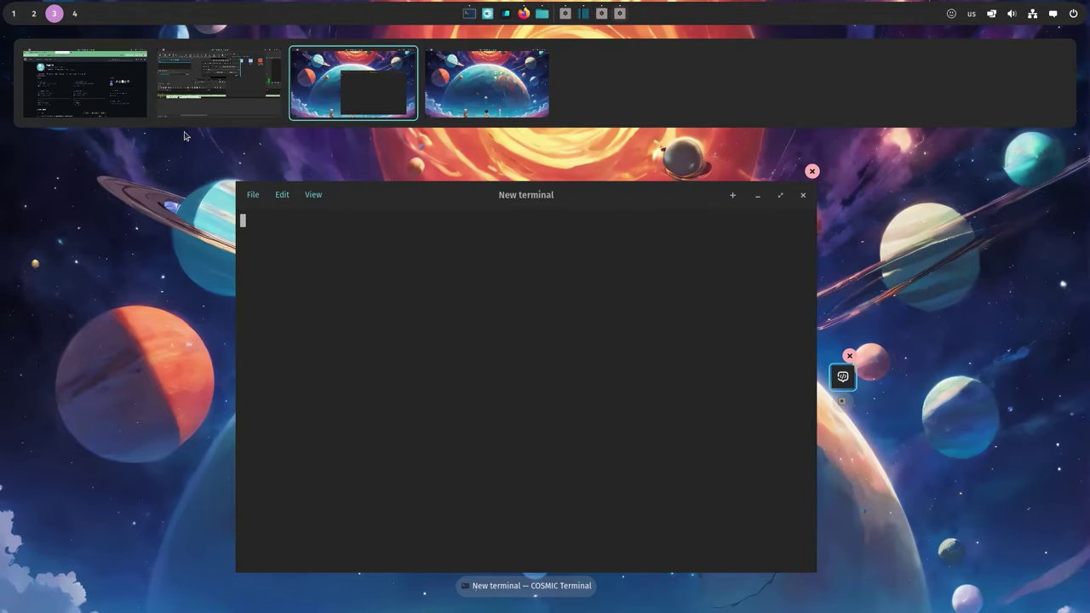
{"action": "key", "text": "super"}
- Open the floating applet's chat and send the message "hey!" to the Mistral model
{"action": "left_click", "coordinate": [168, 139]}
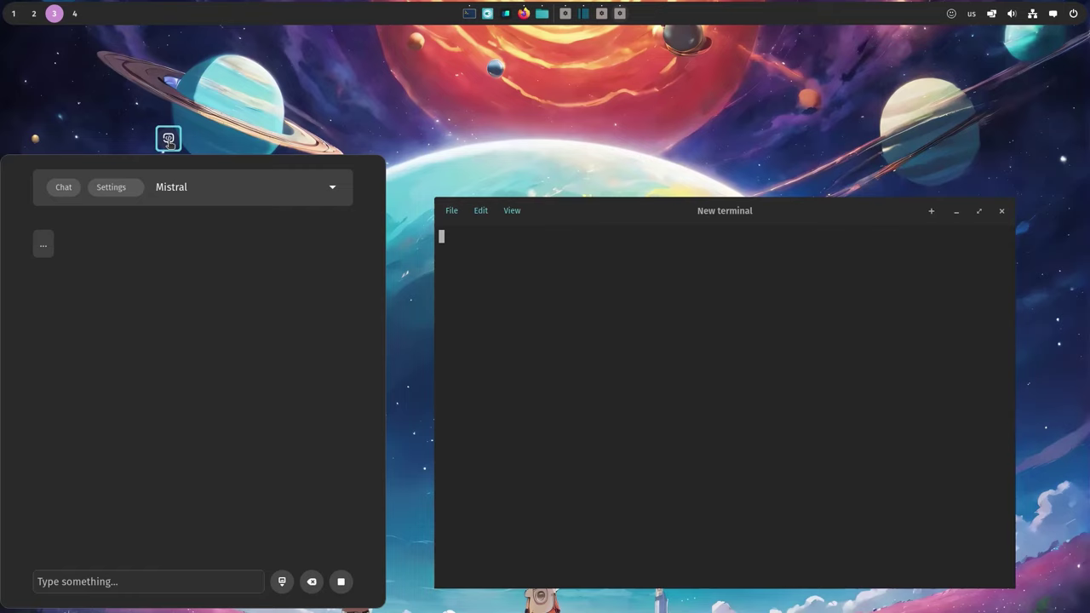
{"action": "left_click", "coordinate": [172, 581]}
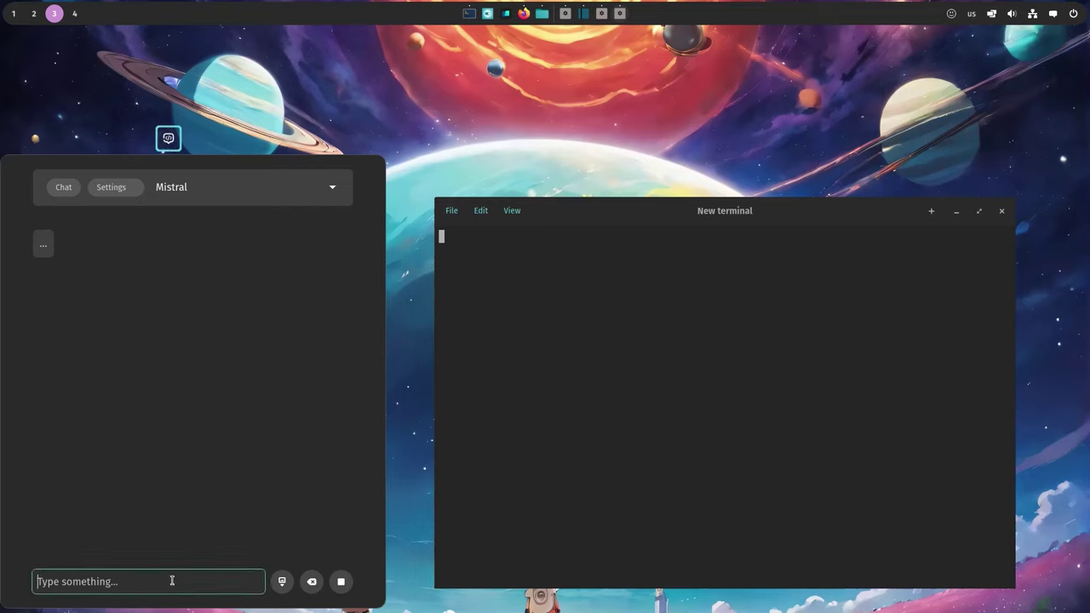
{"action": "type", "text": "hey!"}
{"action": "key", "text": "Return"}
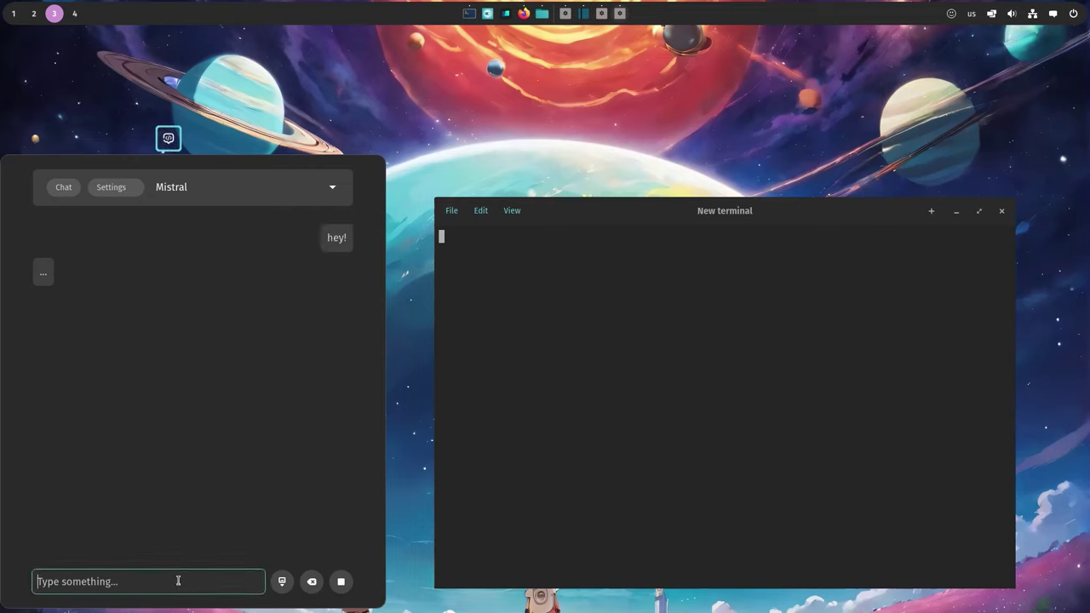